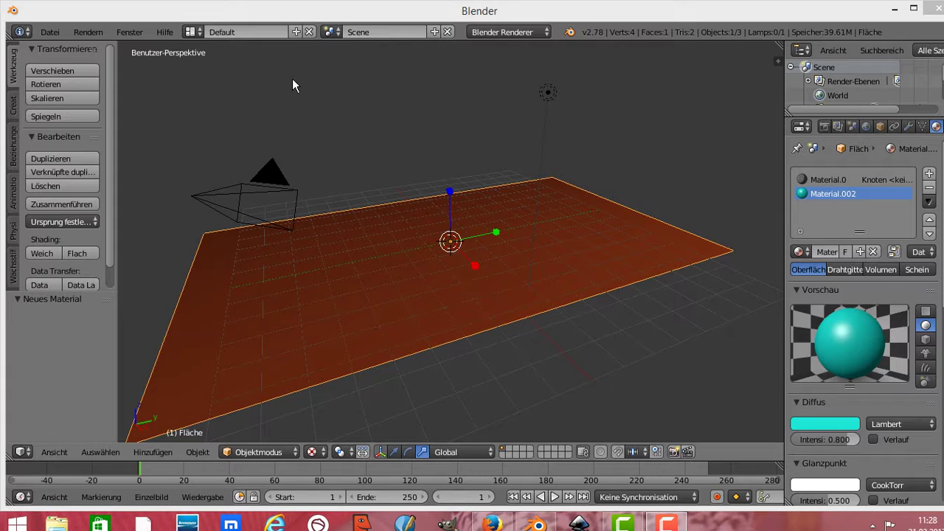
Reload the start-up file as a fresh scene and delete the default cube
click(55, 36)
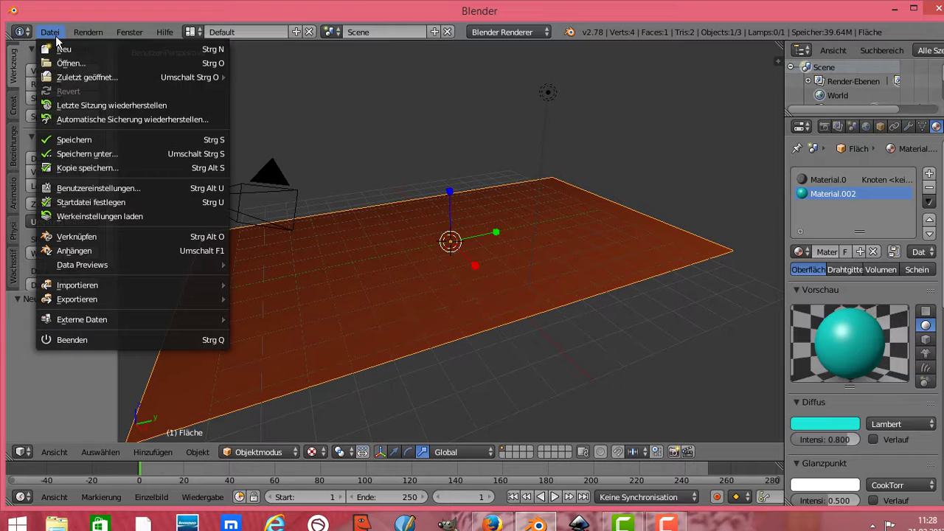
click(73, 50)
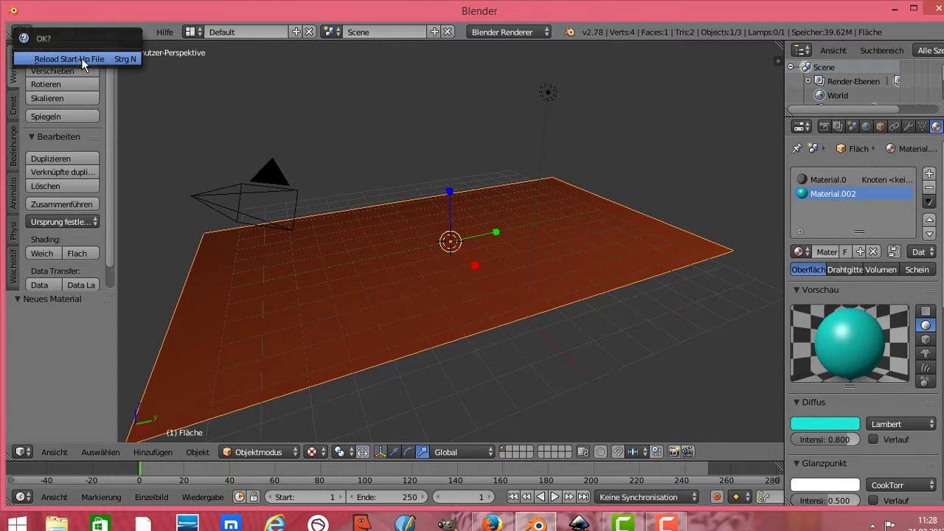
click(83, 65)
key(x)
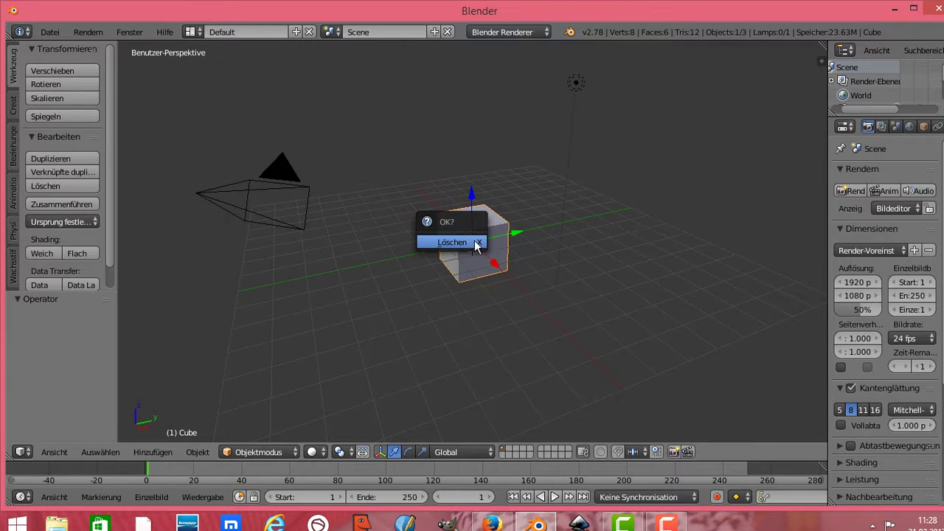
click(475, 244)
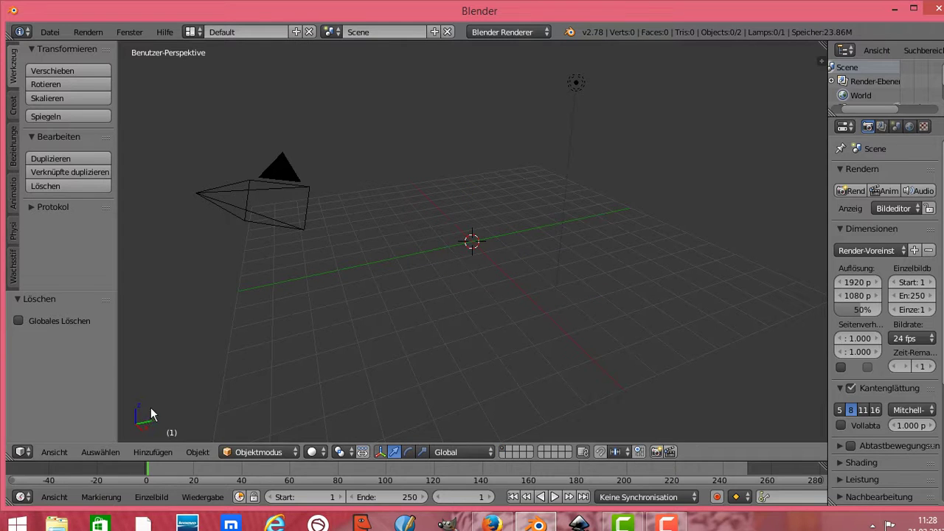
Add a plane and stretch it along the X axis, then the Y axis
click(158, 454)
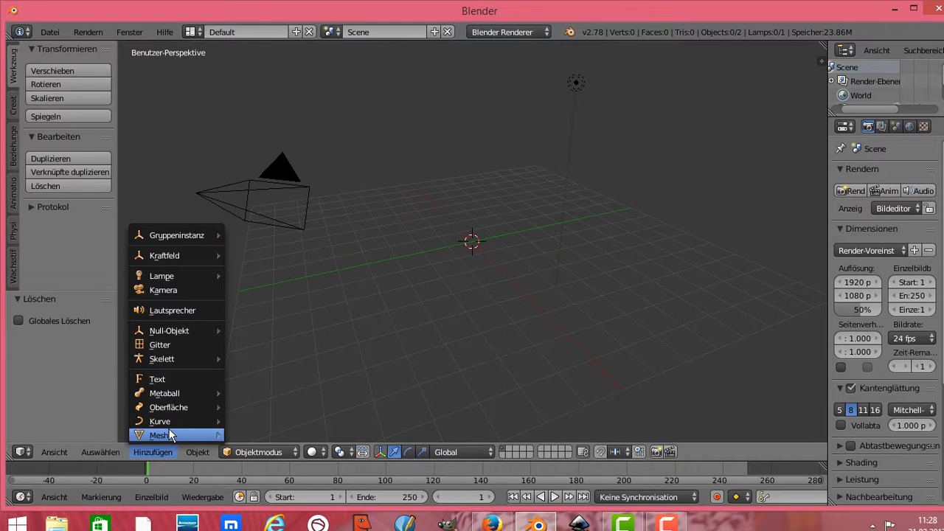
mouse_move(166, 436)
click(268, 301)
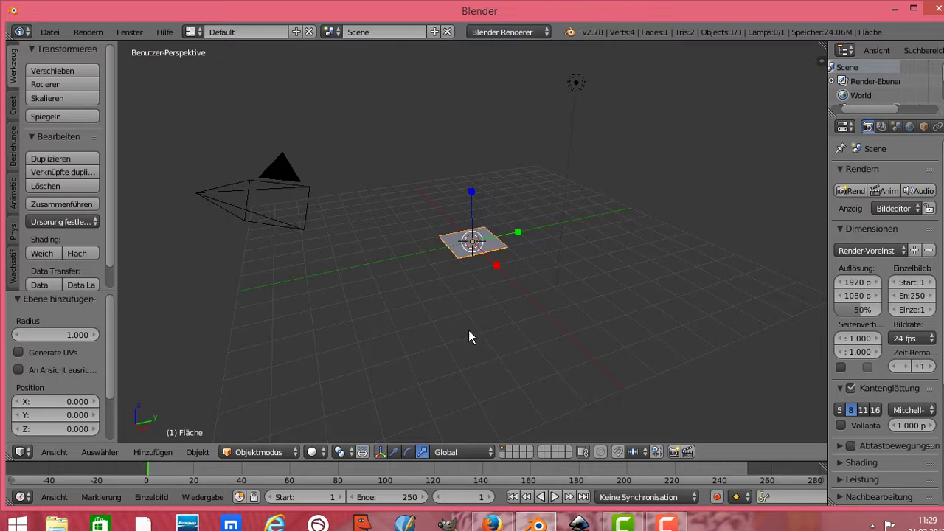
key(s)
key(x)
click(562, 307)
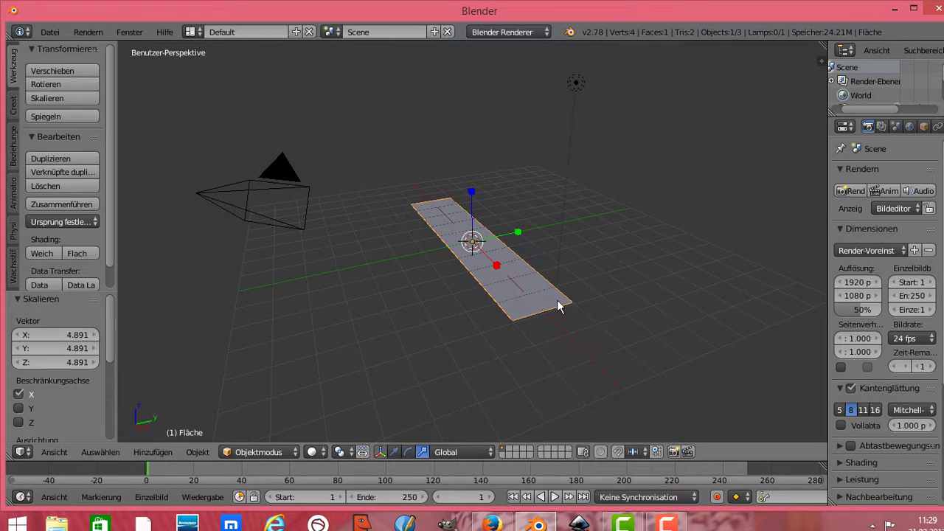
key(s)
key(y)
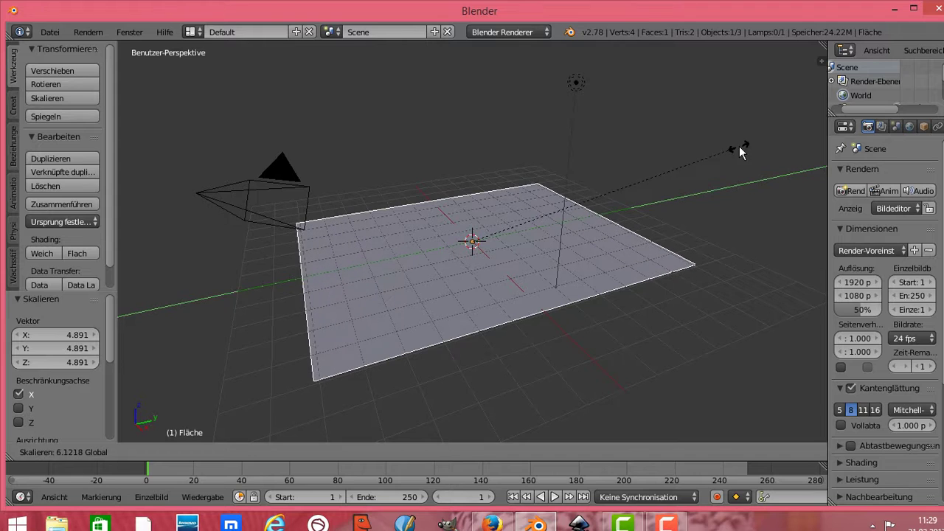
drag(535, 229, 793, 131)
click(793, 131)
Enlarge the plane further along X and Y, then widen the Properties editor
key(s)
key(x)
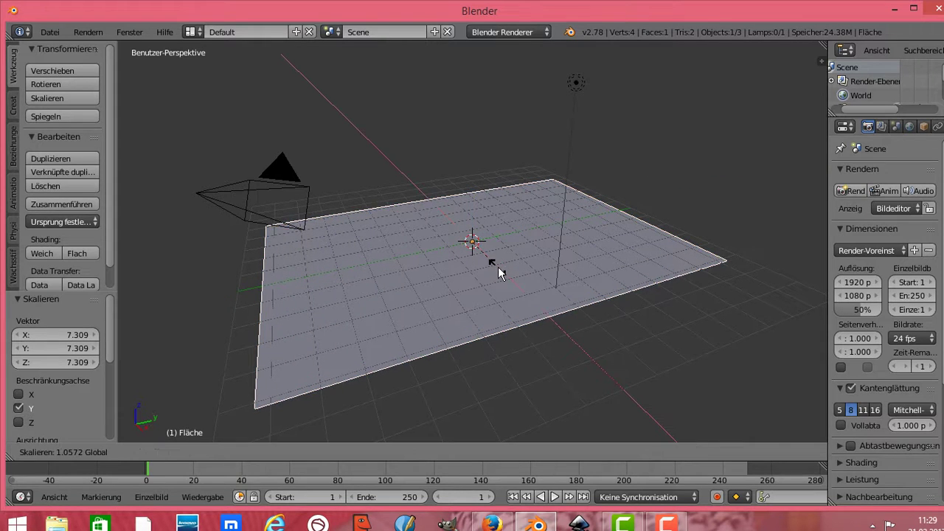
click(500, 275)
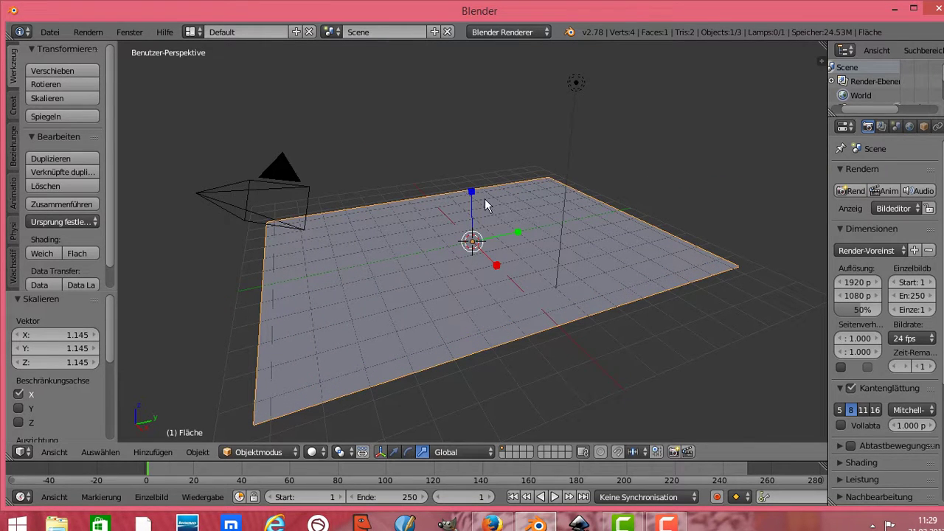
key(s)
key(y)
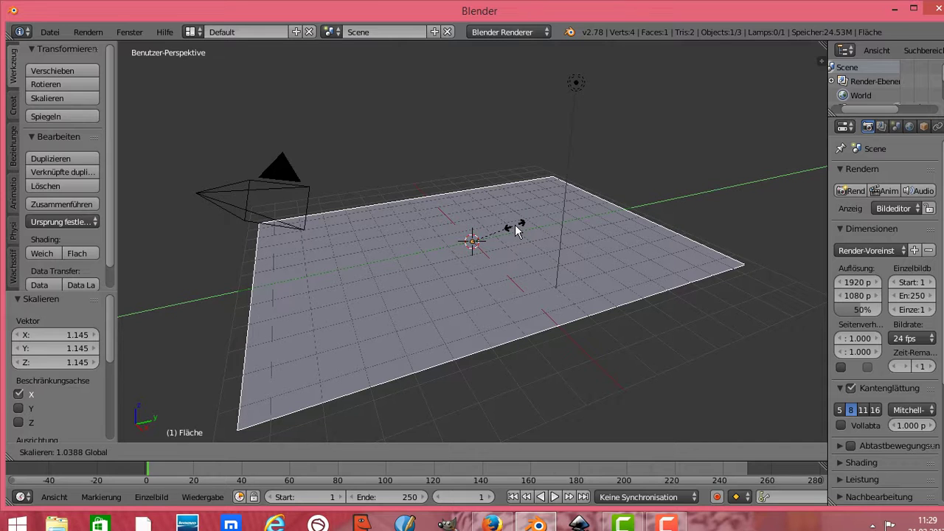
click(516, 227)
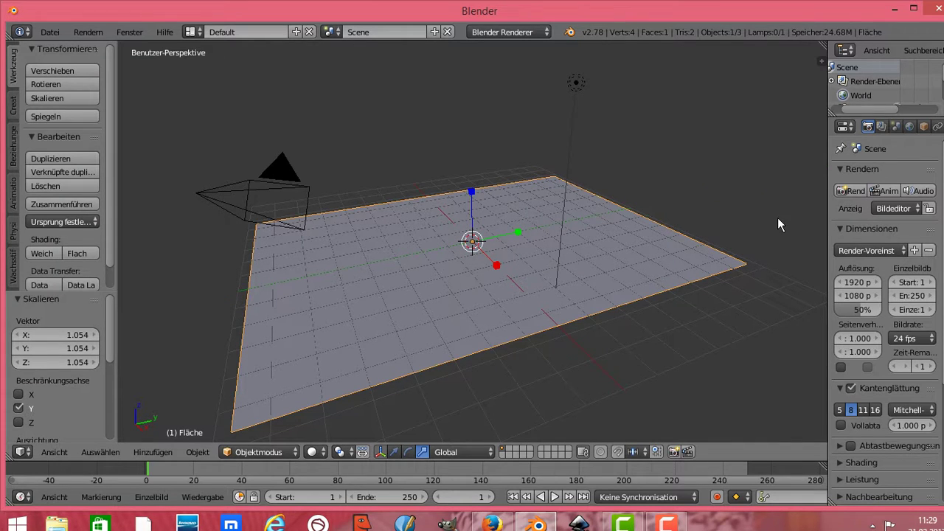
drag(827, 139, 749, 148)
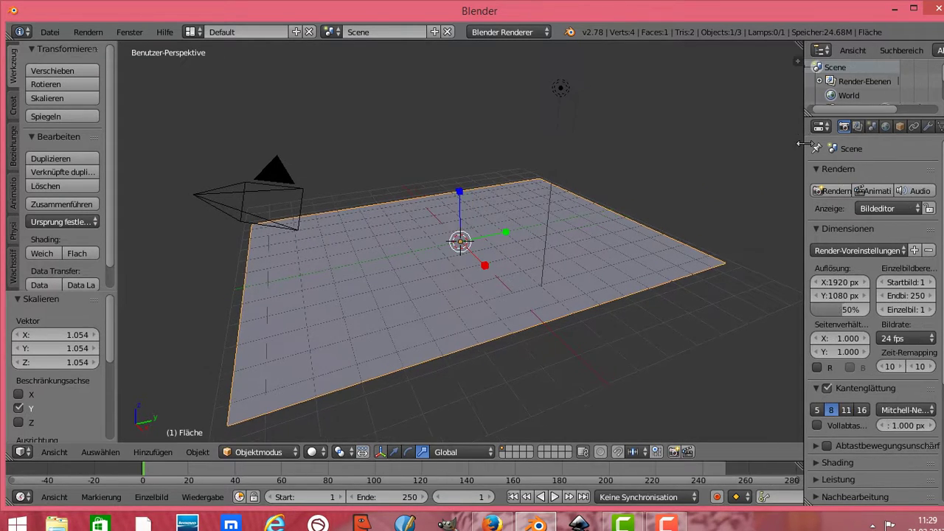
Add a new material to the plane and try several diffuse colours, ending on blue
click(901, 127)
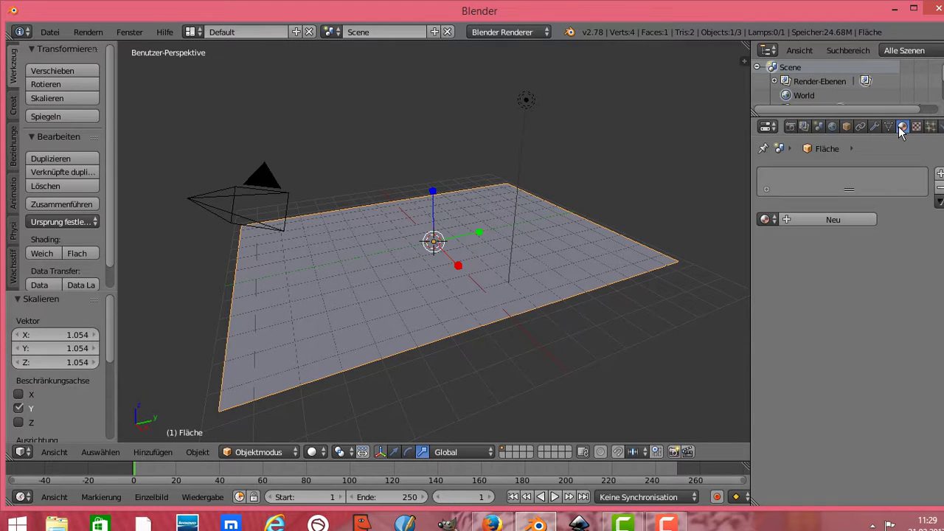
click(857, 214)
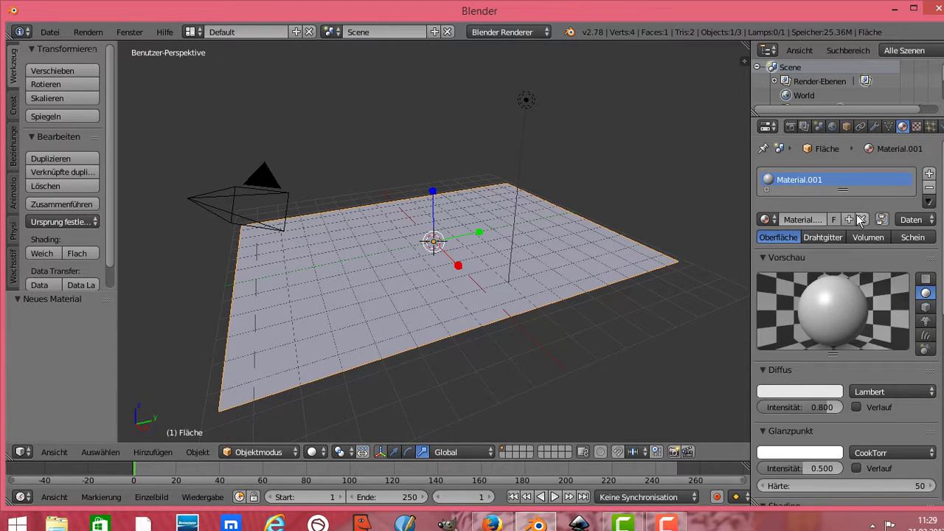
click(789, 391)
click(779, 212)
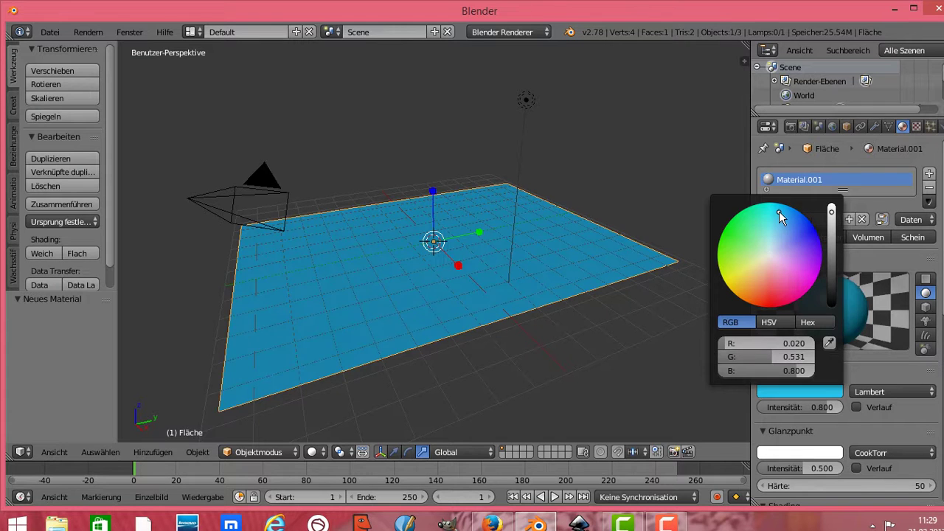
click(742, 235)
click(735, 271)
click(743, 289)
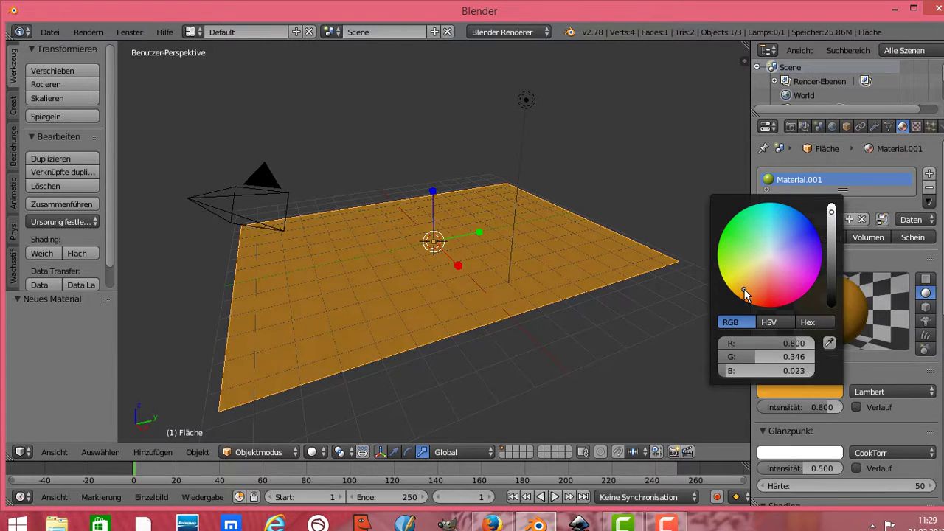
click(801, 242)
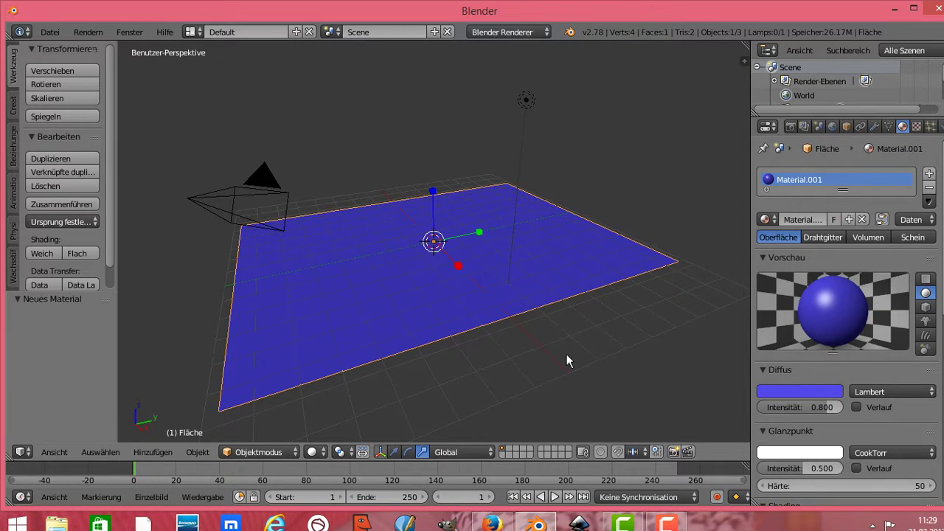
Try green, yellow, orange and pink for the diffuse colour before settling on red
scroll(567, 354, up, 2)
scroll(566, 354, up, 2)
scroll(567, 354, up, 1)
scroll(566, 354, up, 1)
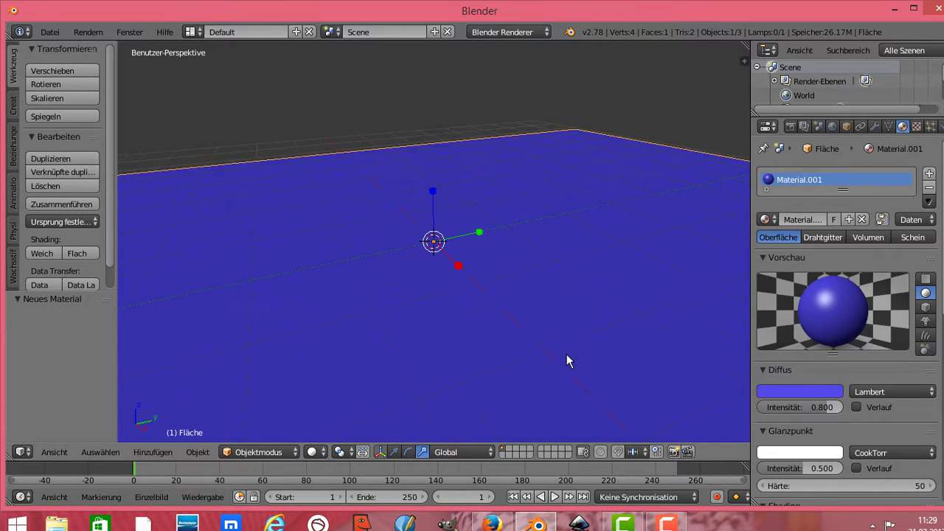
scroll(567, 354, up, 2)
scroll(567, 354, up, 2)
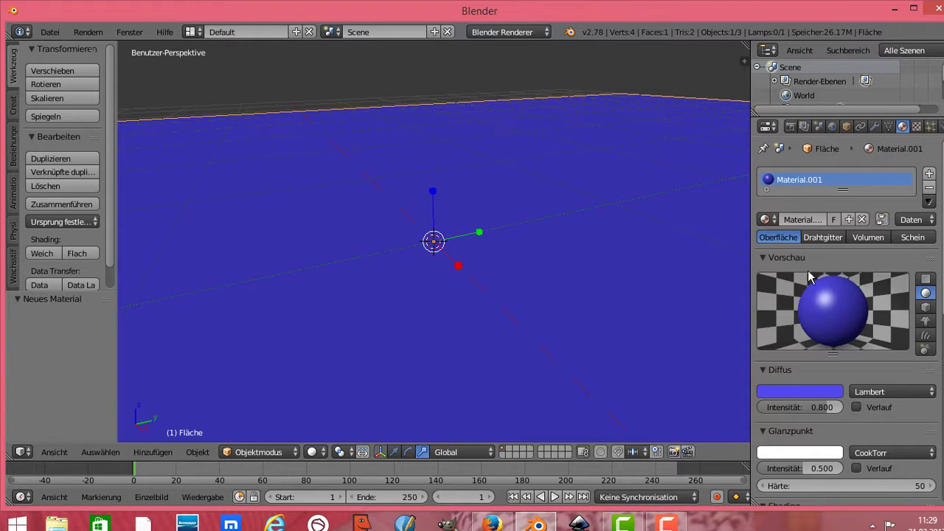
click(809, 393)
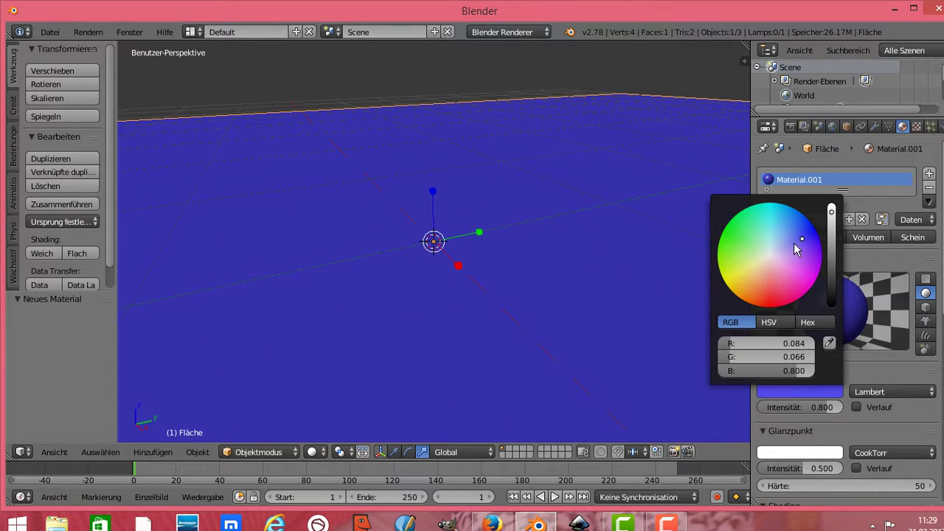
drag(797, 250, 740, 254)
click(728, 252)
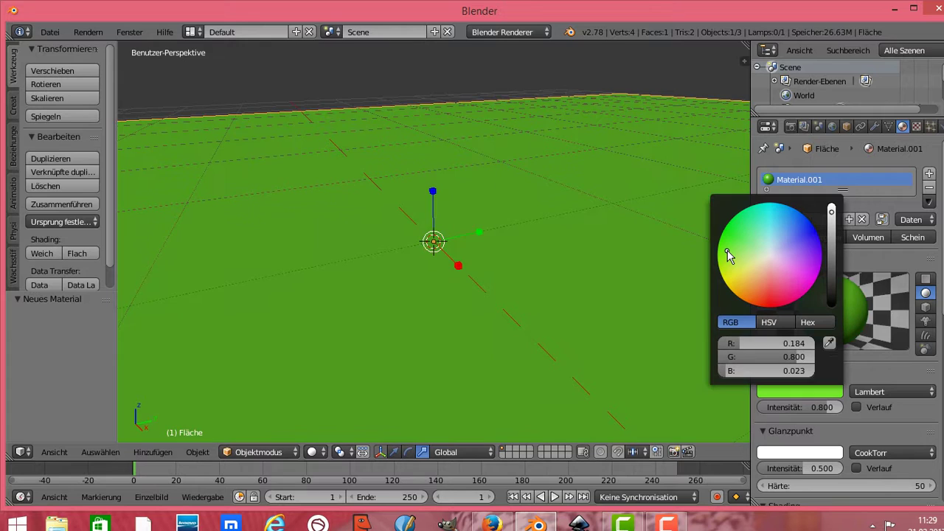
click(735, 289)
click(754, 292)
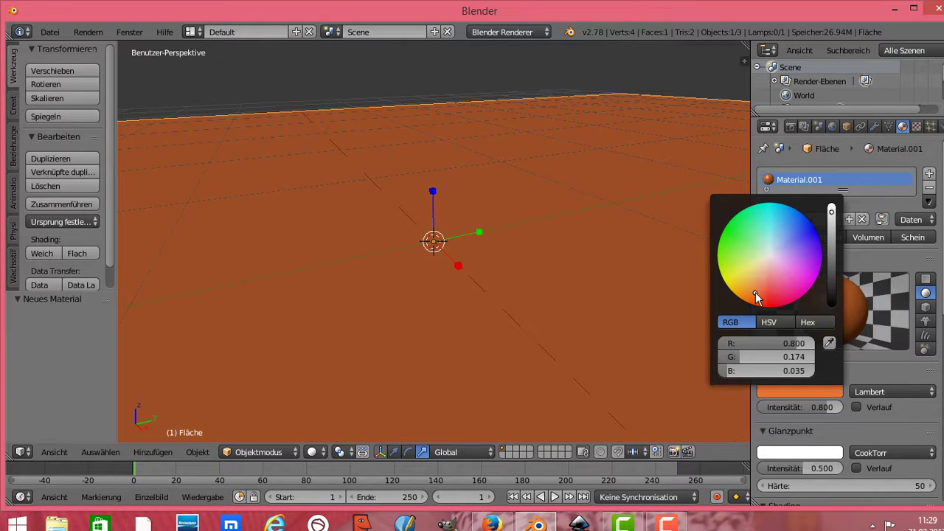
click(771, 297)
click(790, 288)
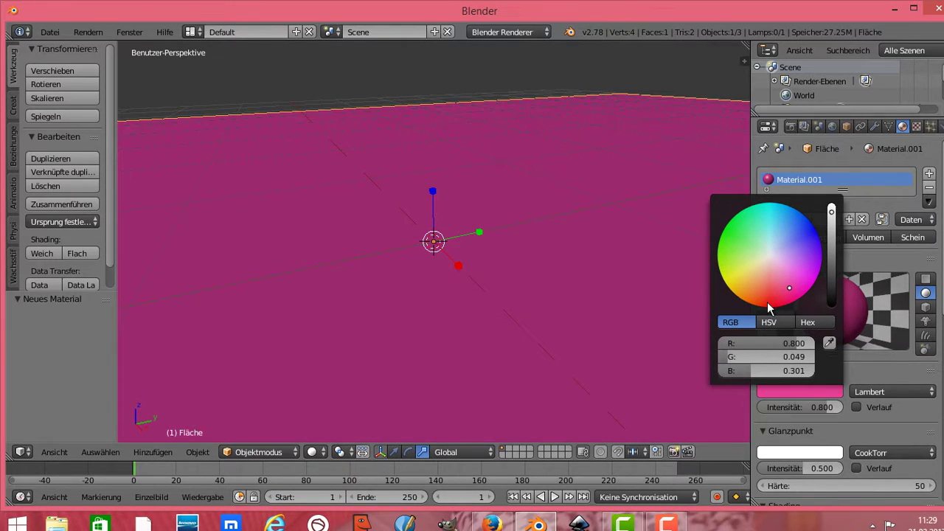
click(768, 303)
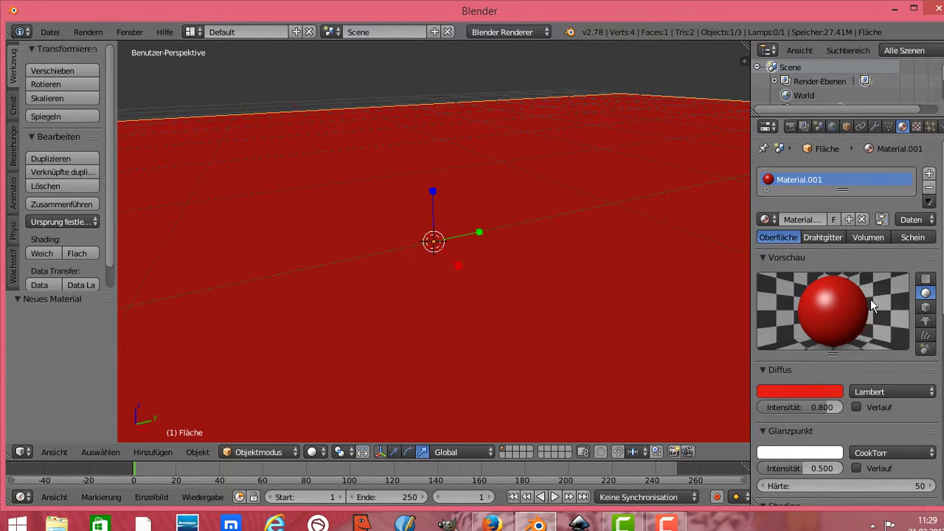
Add a new texture to the material, name it 'Texture1', and scroll down to its settings
click(917, 126)
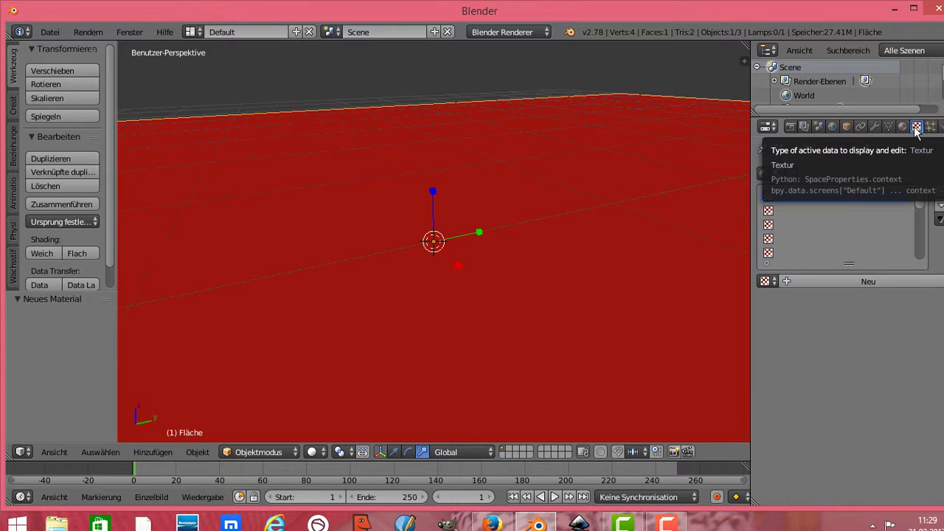
click(875, 278)
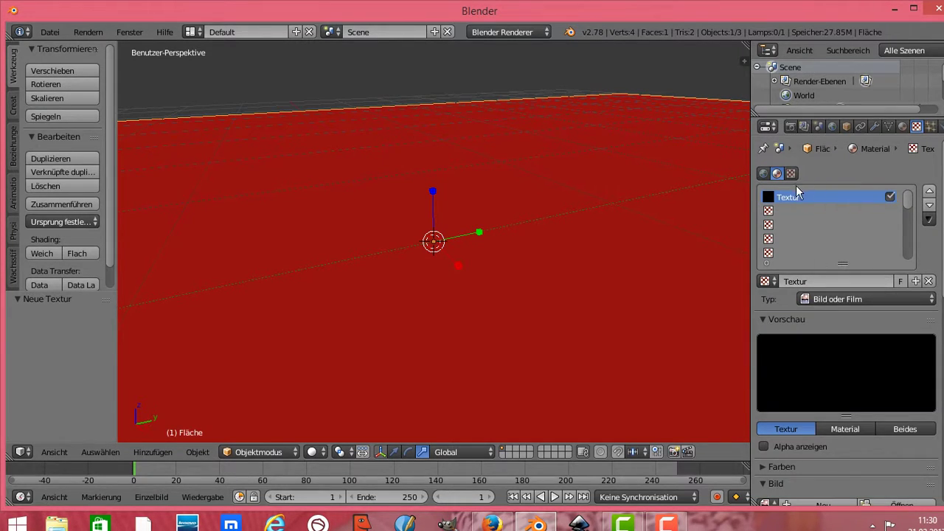
click(809, 281)
key(BackSpace)
text(Textur)
text(e1)
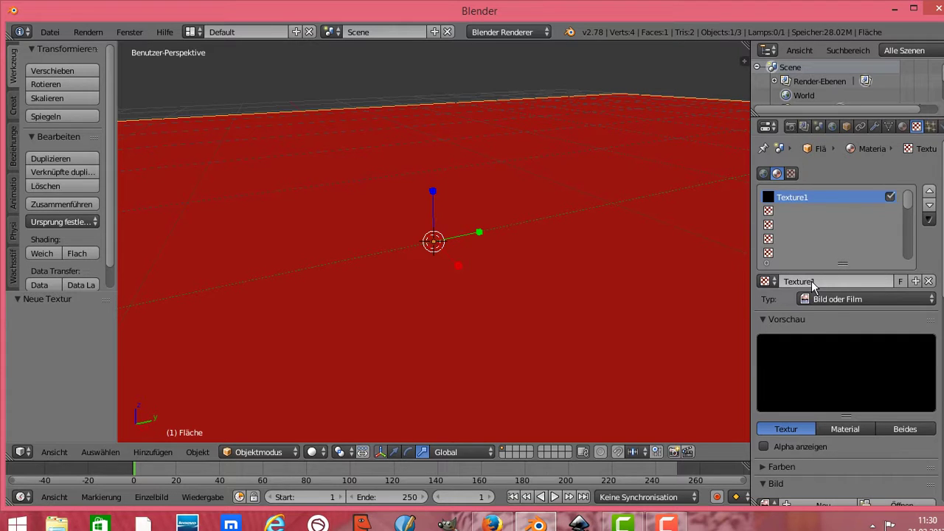
key(Return)
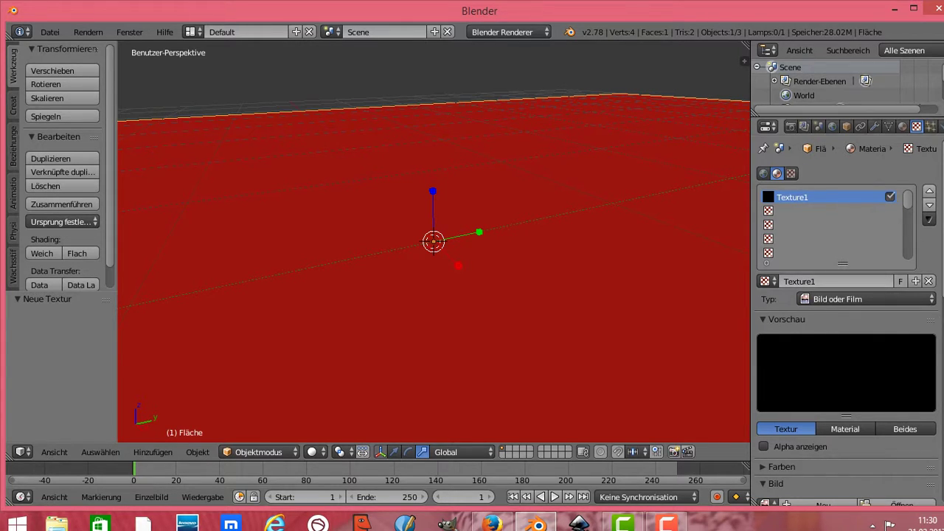
scroll(826, 234, down, 1)
scroll(827, 233, down, 2)
scroll(827, 233, down, 2)
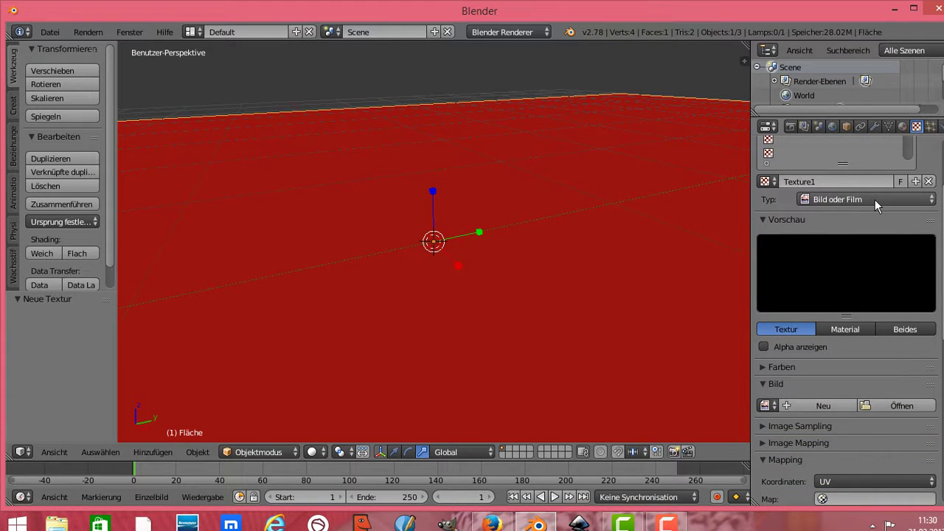
Set Texture1's type to Magisch and switch the viewport to rendered shading
click(932, 200)
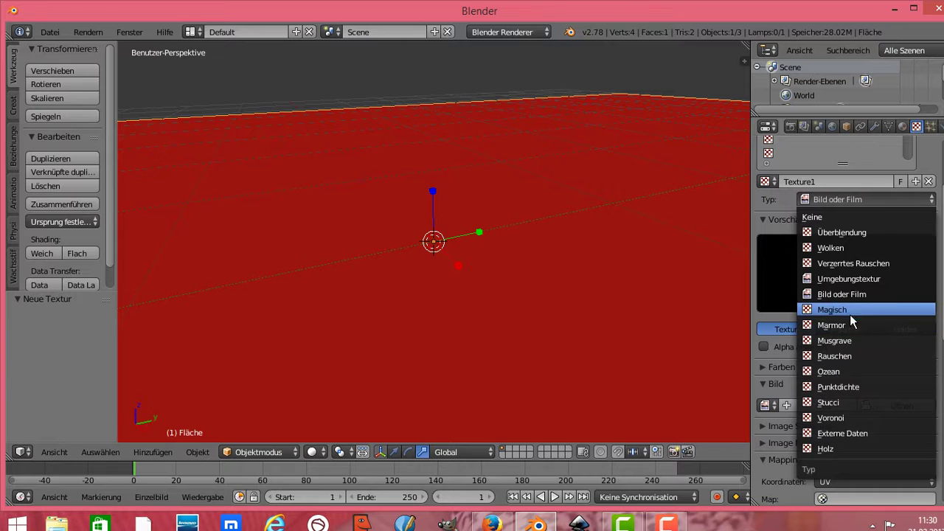
click(837, 309)
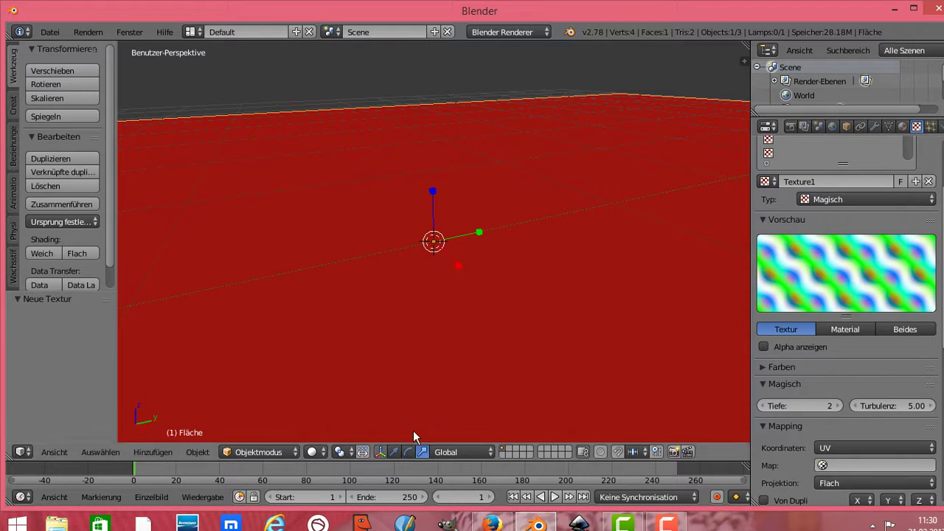
click(319, 452)
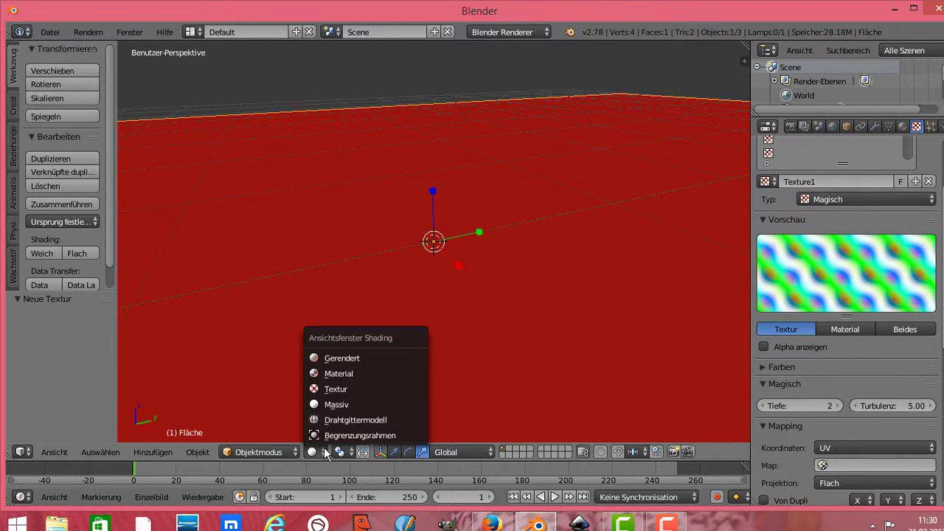
click(354, 357)
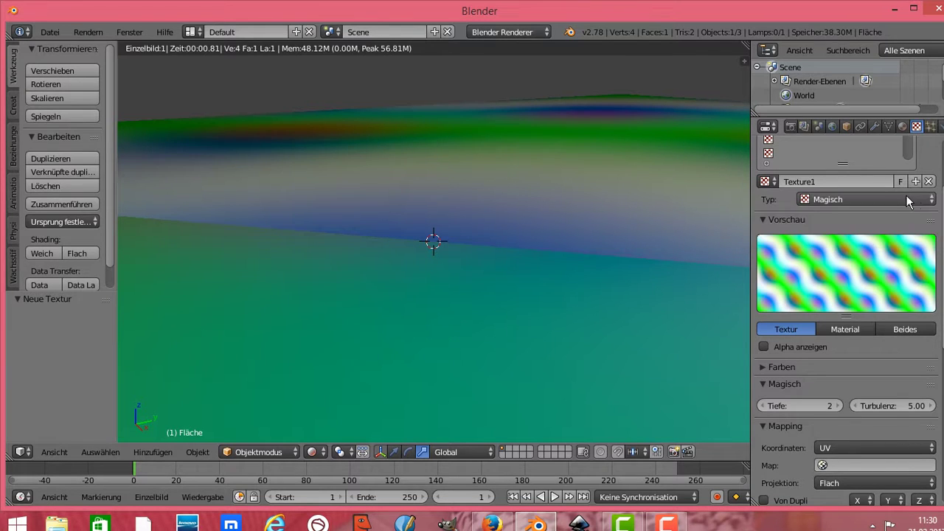
Change Texture1 to Wolken and try blue and green diffuse colours, returning to red
click(933, 200)
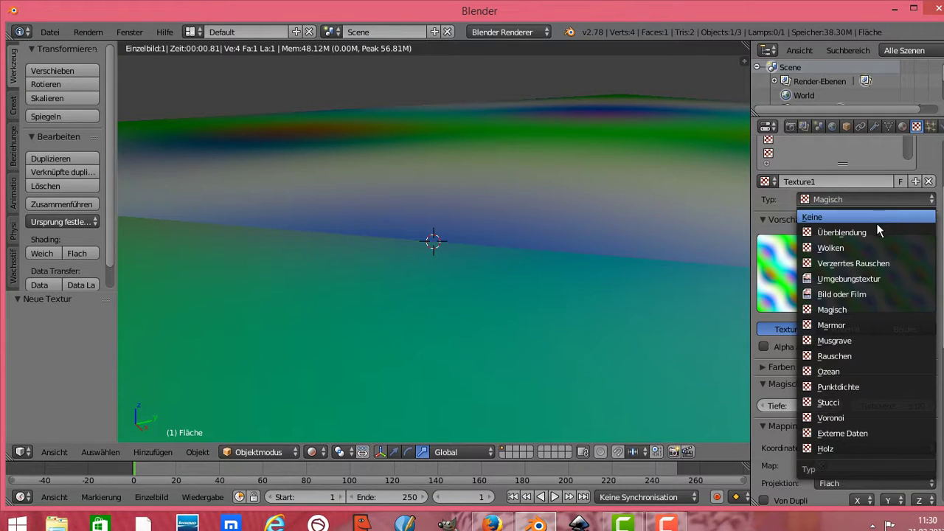
click(870, 248)
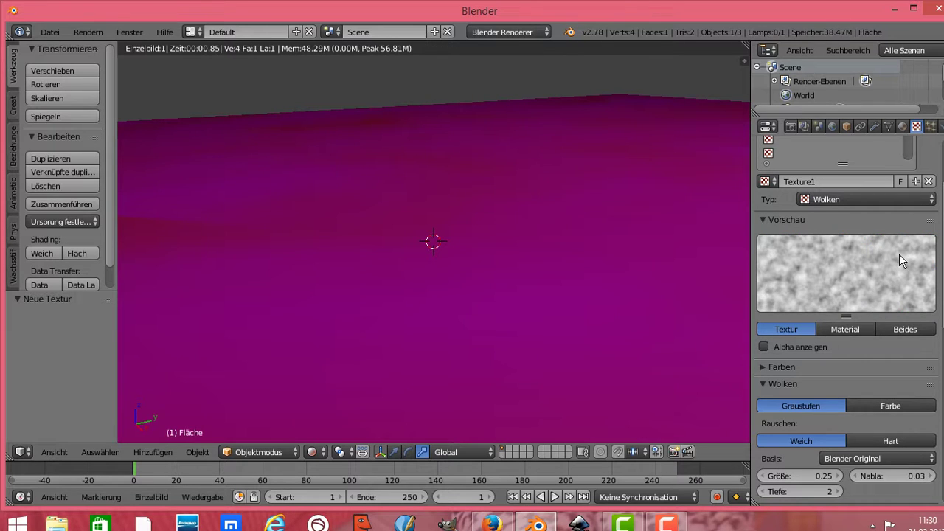
click(902, 127)
click(790, 398)
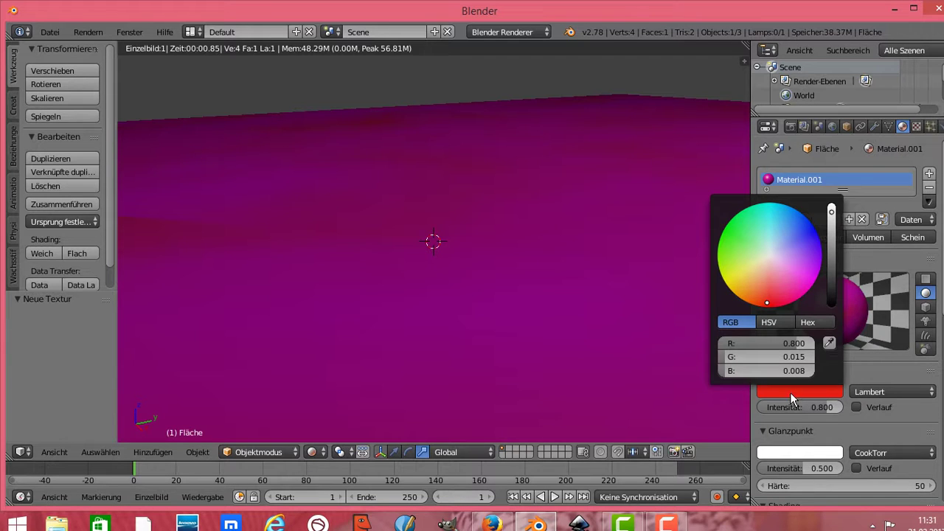
drag(780, 220, 807, 226)
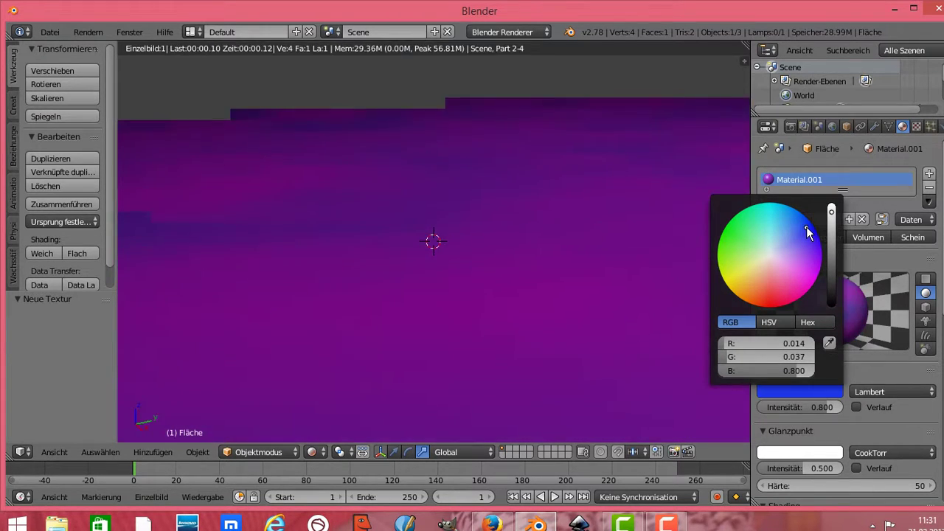
click(724, 243)
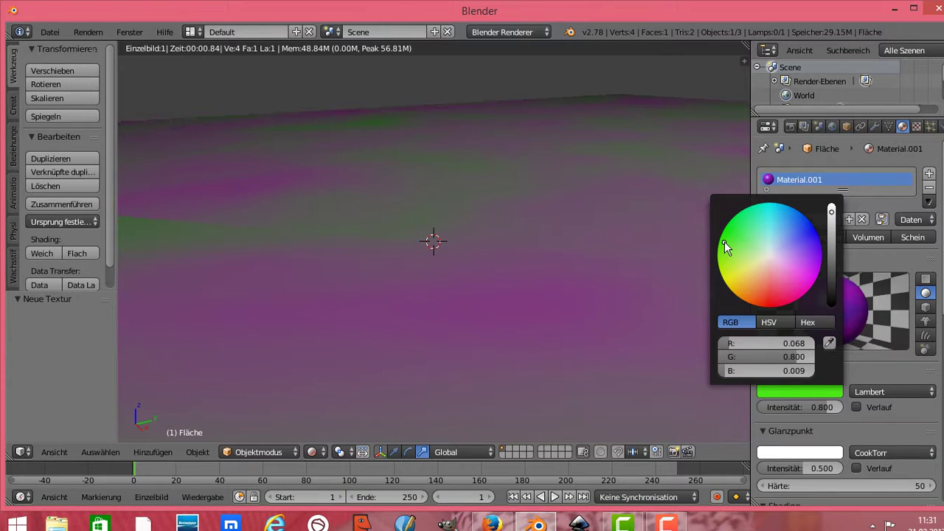
click(768, 302)
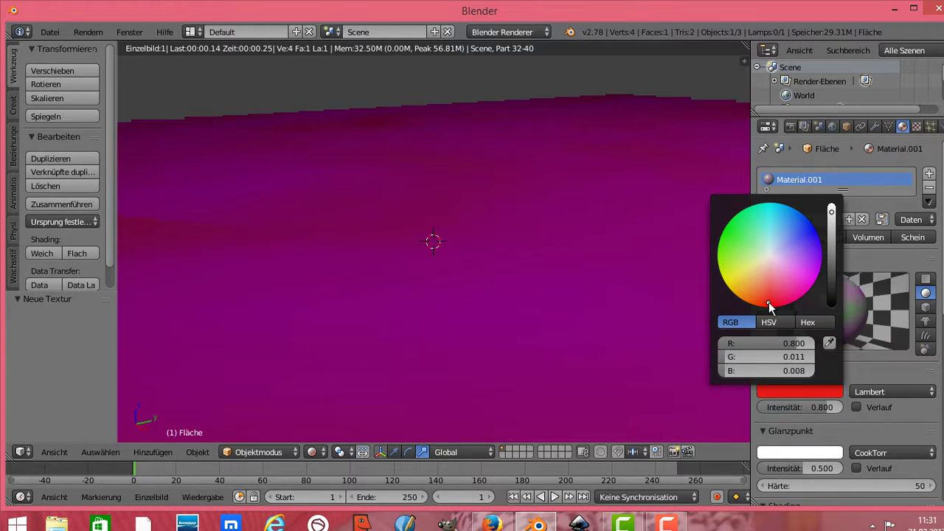
Preview texture and material together (Beides) and set the clouds noise to Graustufen and Hart
click(916, 126)
click(855, 326)
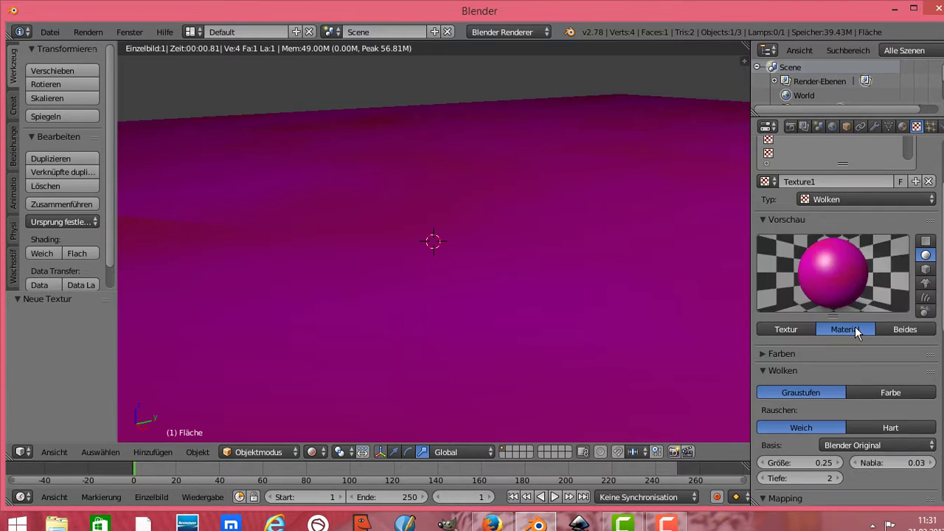
click(889, 325)
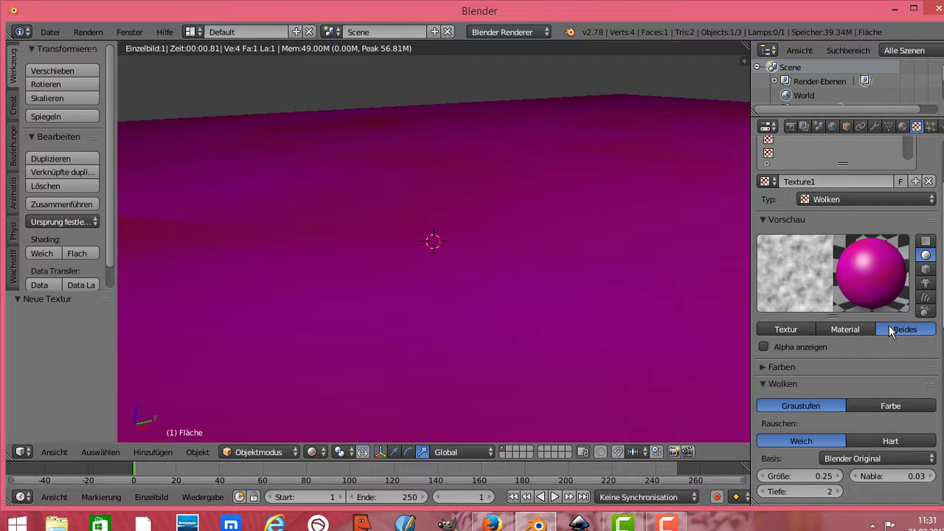
click(884, 407)
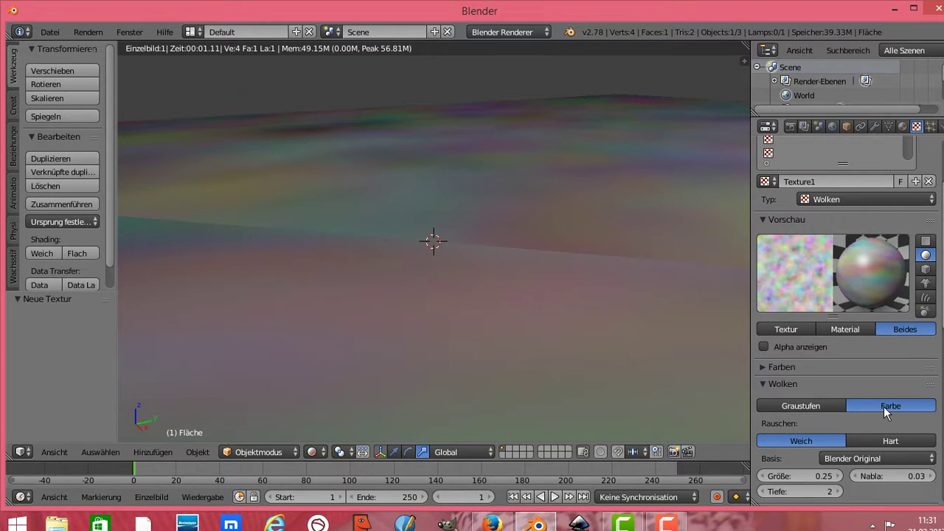
click(835, 406)
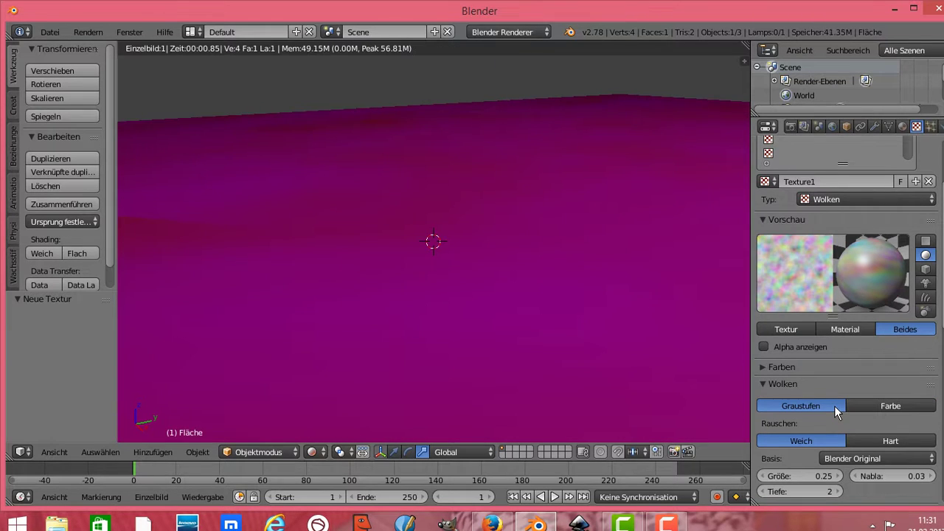
click(877, 440)
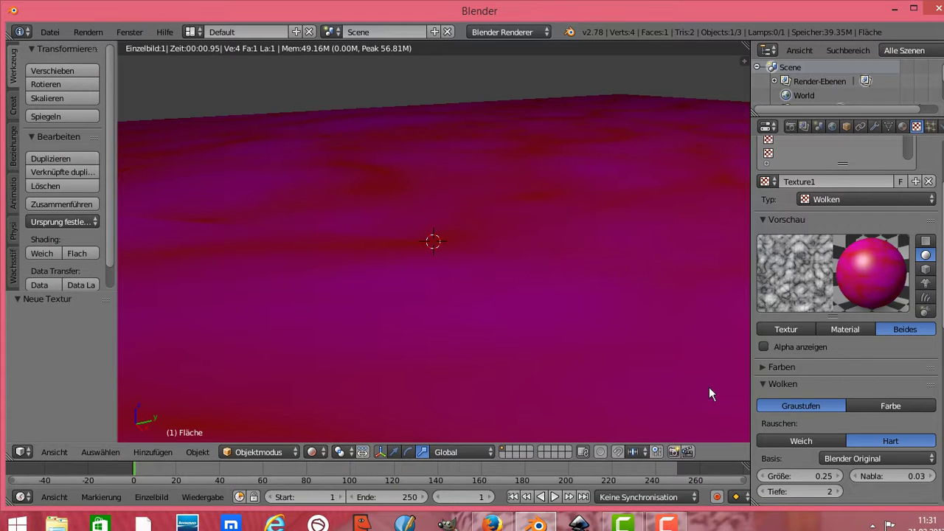
click(928, 201)
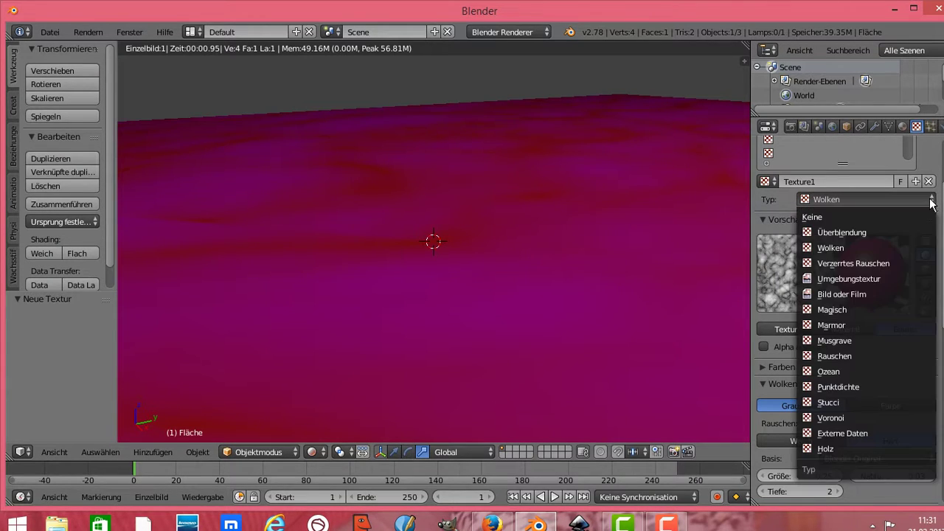
Switch Texture1 to Verzerrtes Rauschen and darken the diffuse colour to nearly black
click(846, 259)
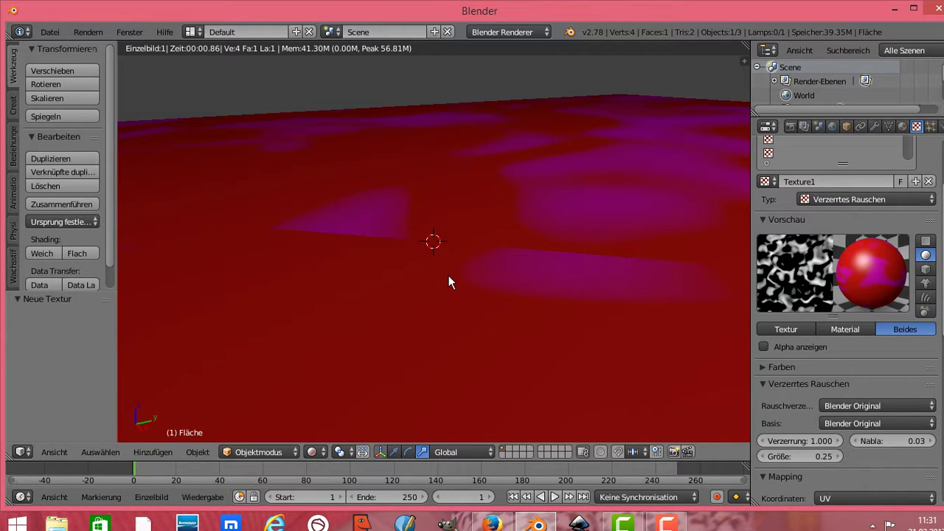
click(902, 126)
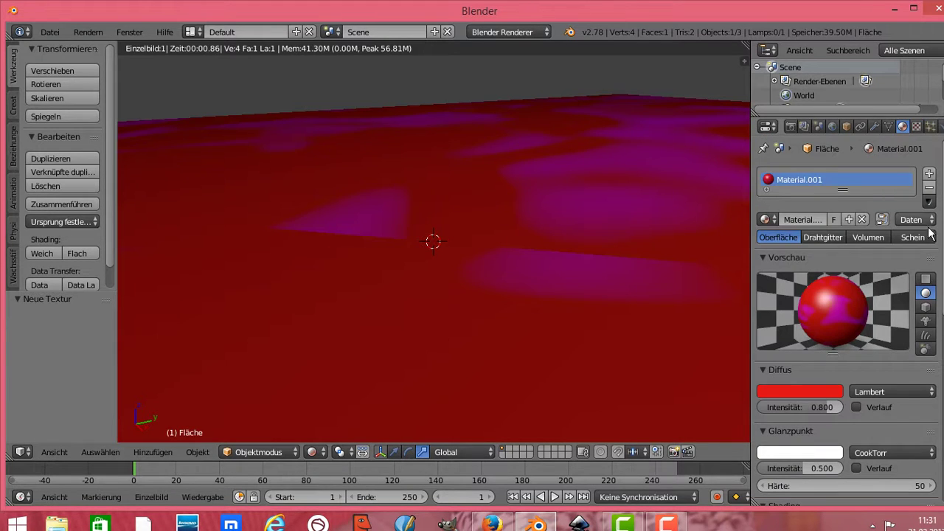
click(827, 391)
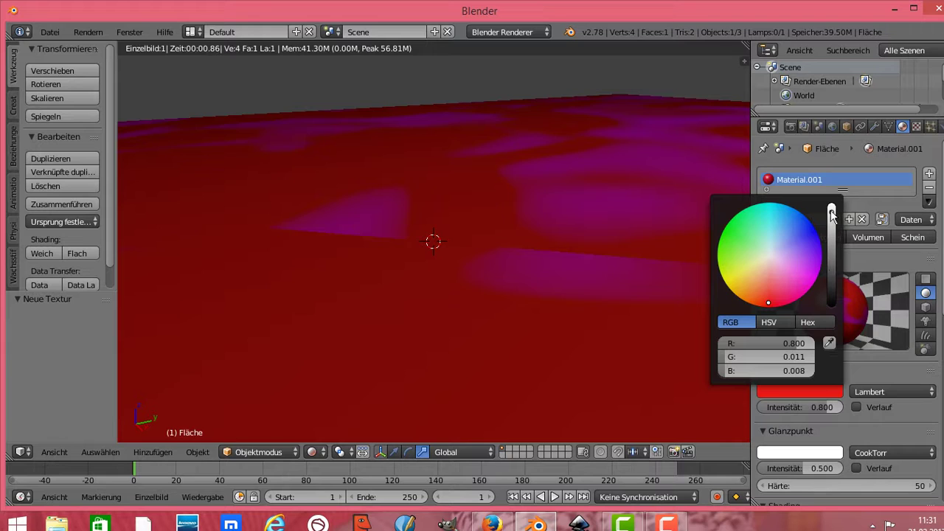
drag(832, 217, 836, 303)
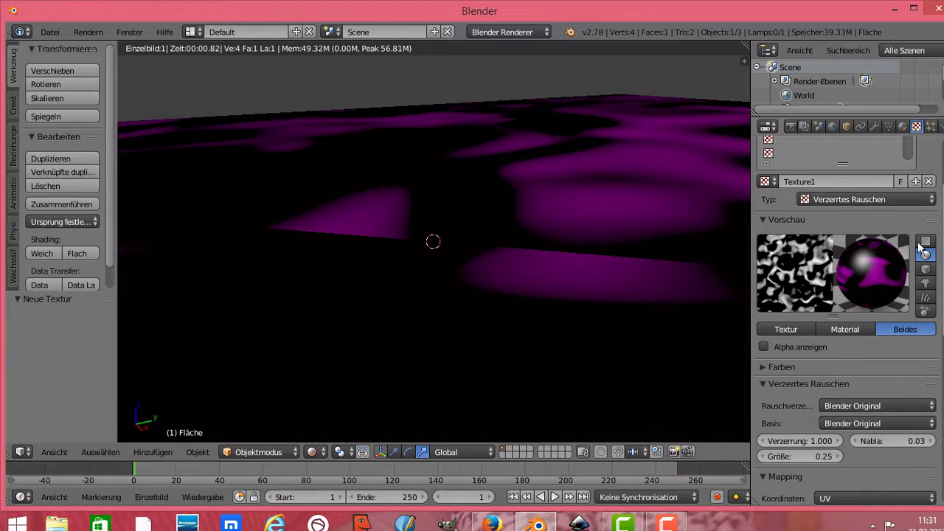
Set the preview to Textur only, with Alpha anzeigen enabled
click(794, 329)
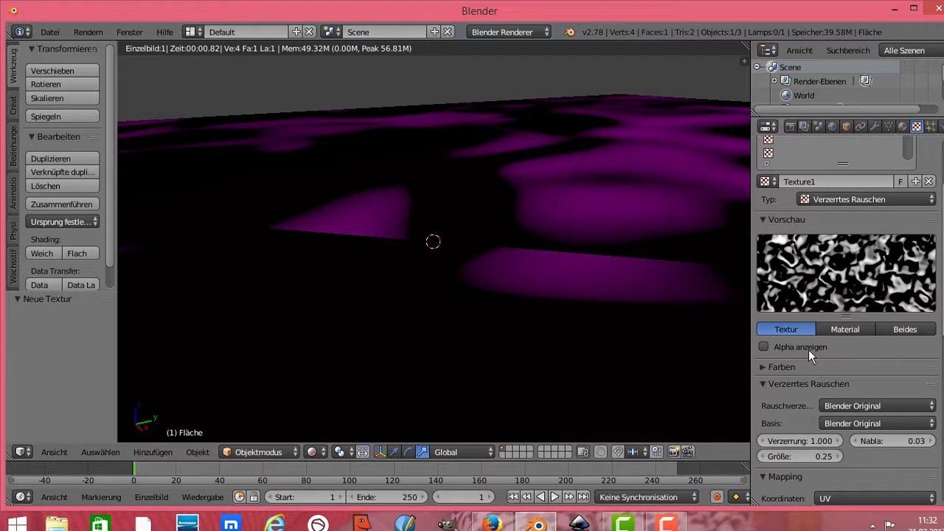
click(764, 347)
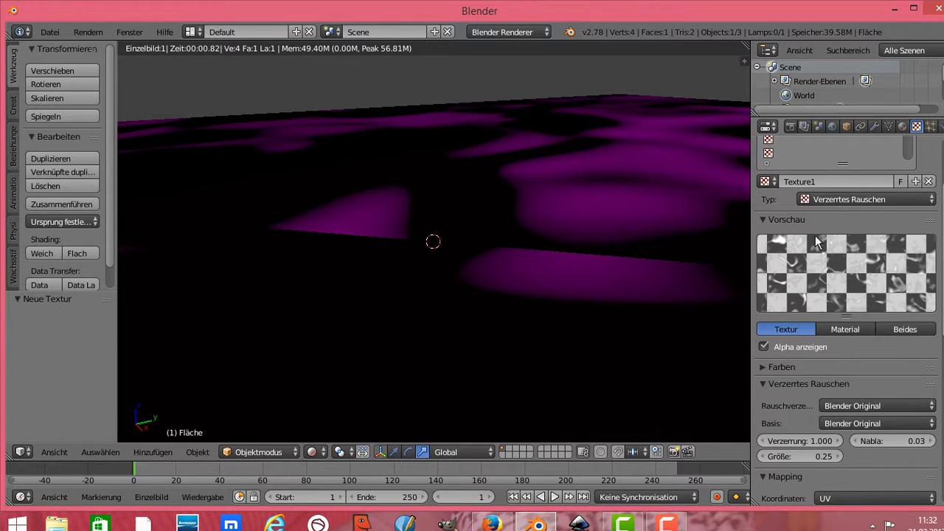
click(871, 199)
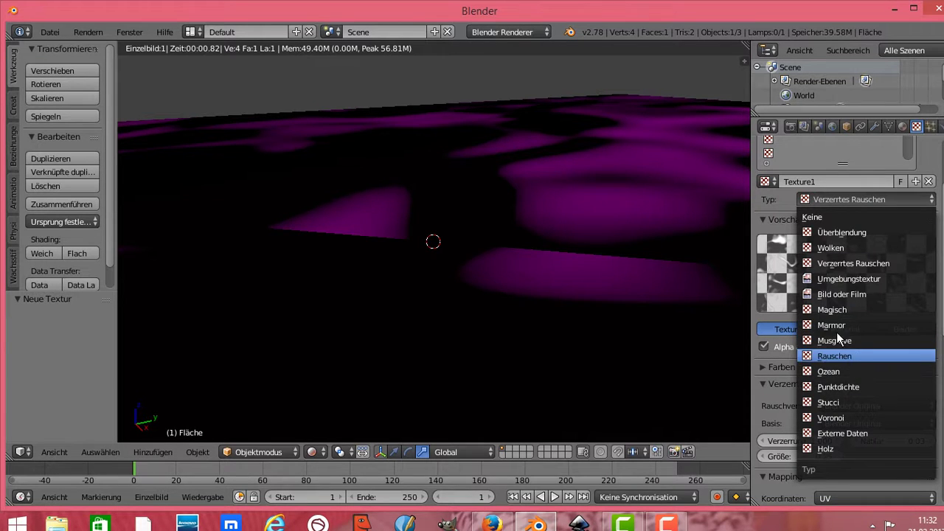
Change Texture1 to Voronoi and set its distance metric to Minkowski 1/2
click(838, 419)
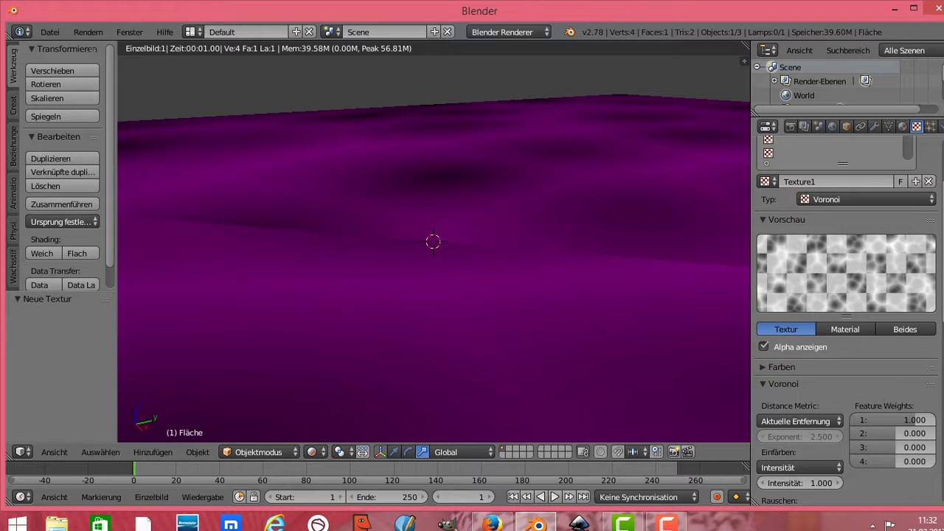
scroll(847, 321, down, 1)
scroll(847, 321, down, 2)
scroll(847, 320, down, 2)
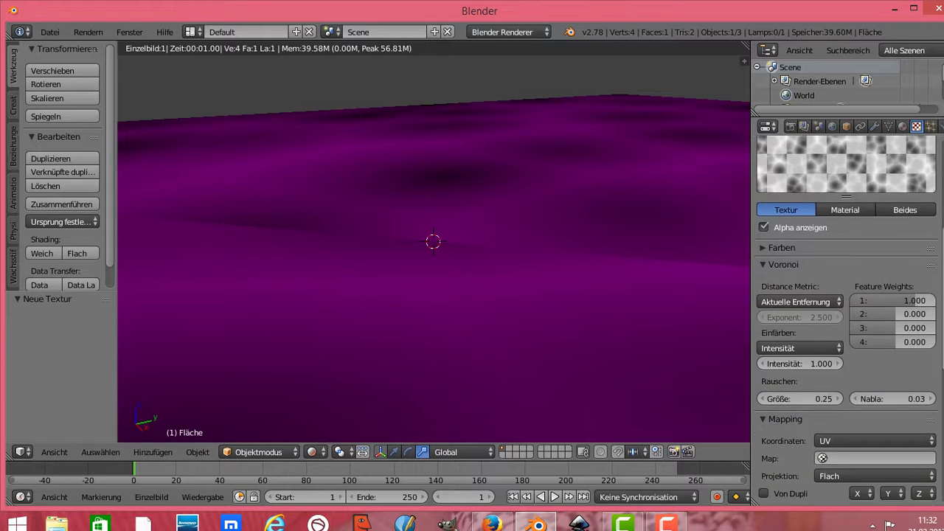
scroll(847, 321, down, 1)
scroll(812, 280, down, 1)
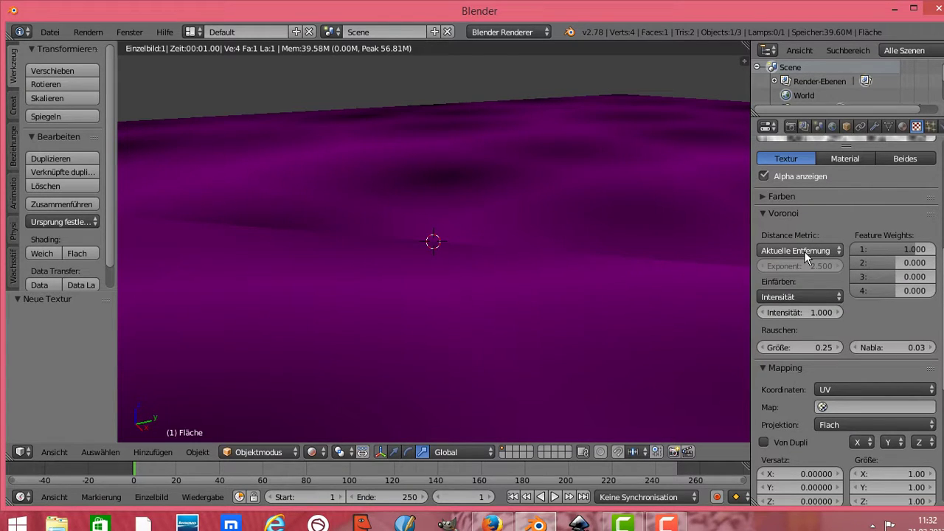
click(829, 250)
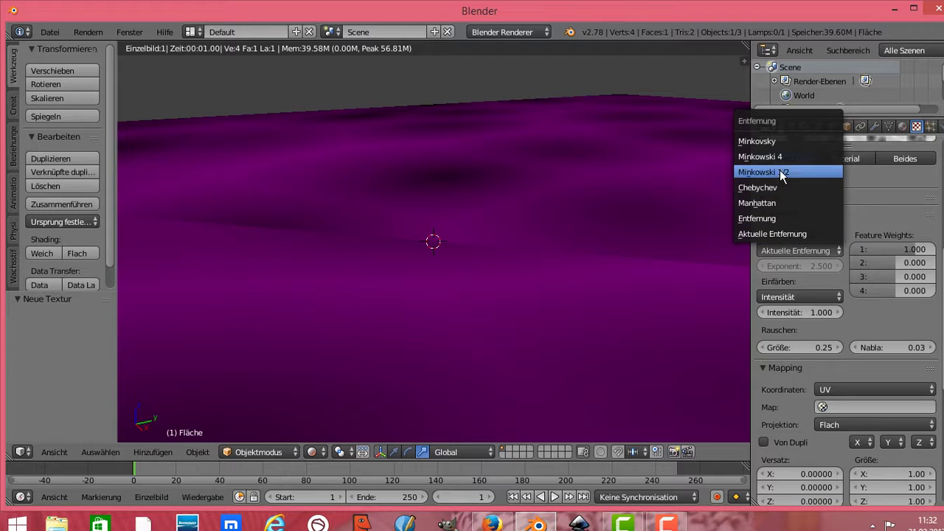
click(781, 169)
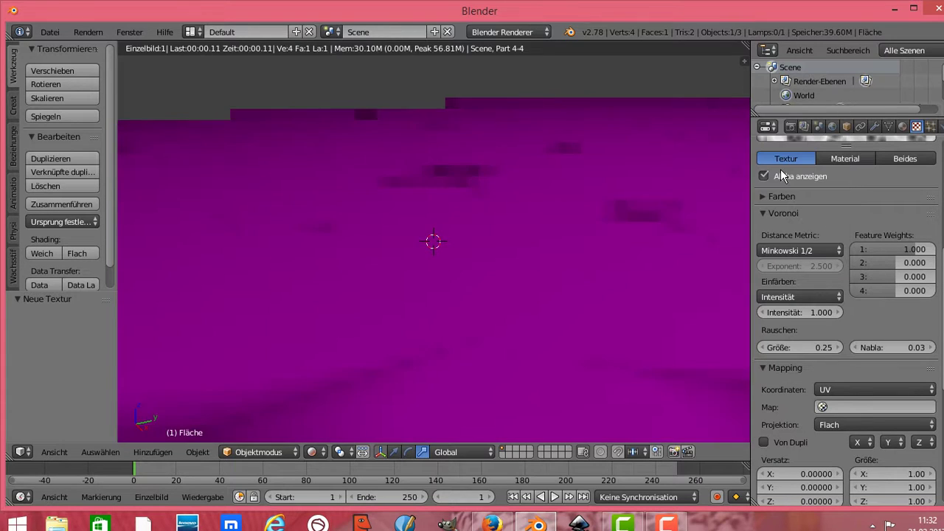
Try the Entfernung, Chebychev, Minkowski 1/2, Minkowski 4 and Minkowsky metrics, then settle on Manhattan
click(840, 251)
click(791, 214)
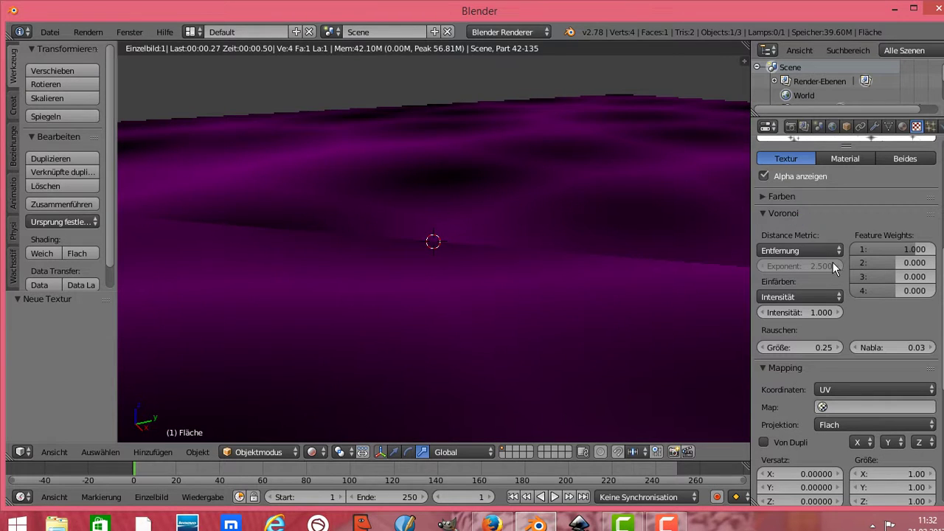
click(838, 251)
click(792, 188)
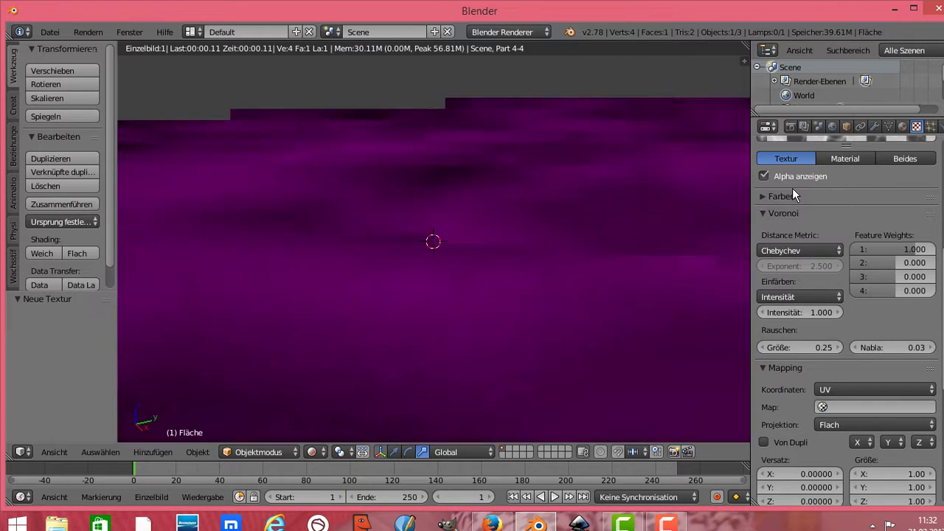
click(838, 251)
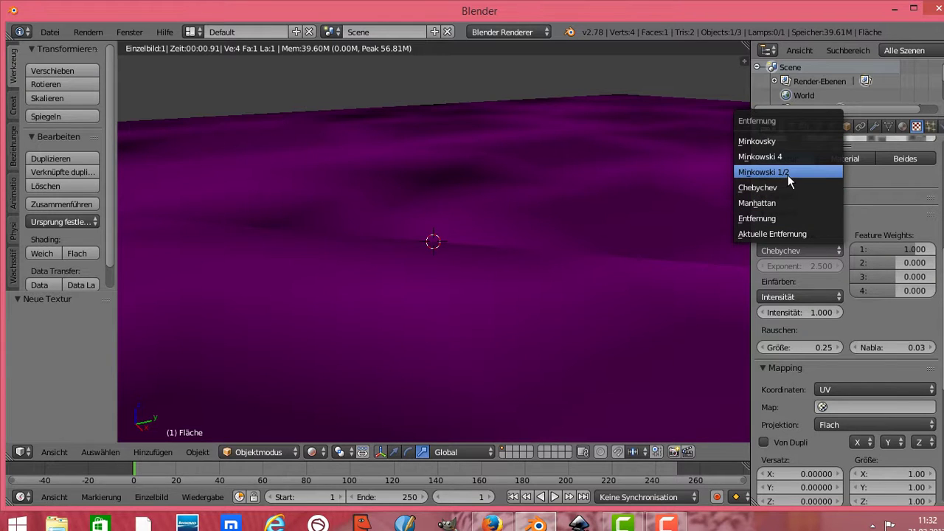
click(788, 177)
click(836, 248)
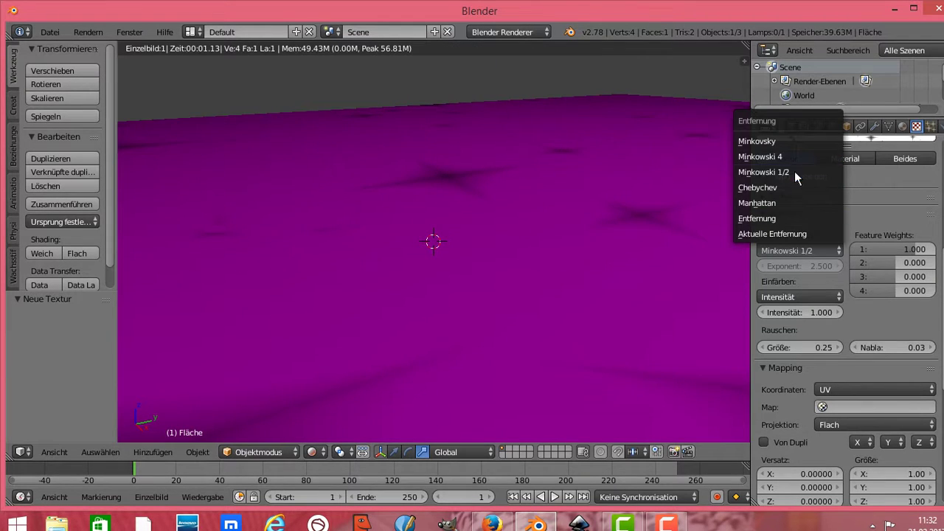
click(786, 151)
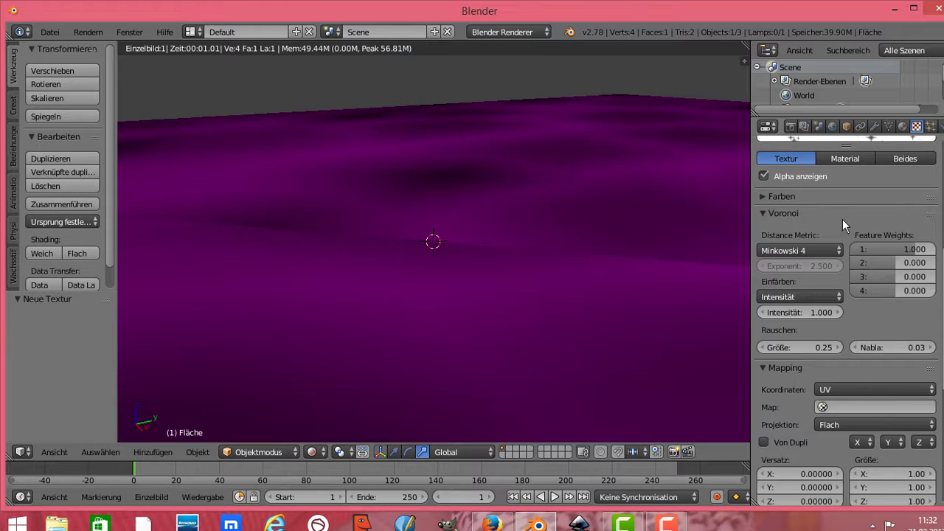
click(838, 250)
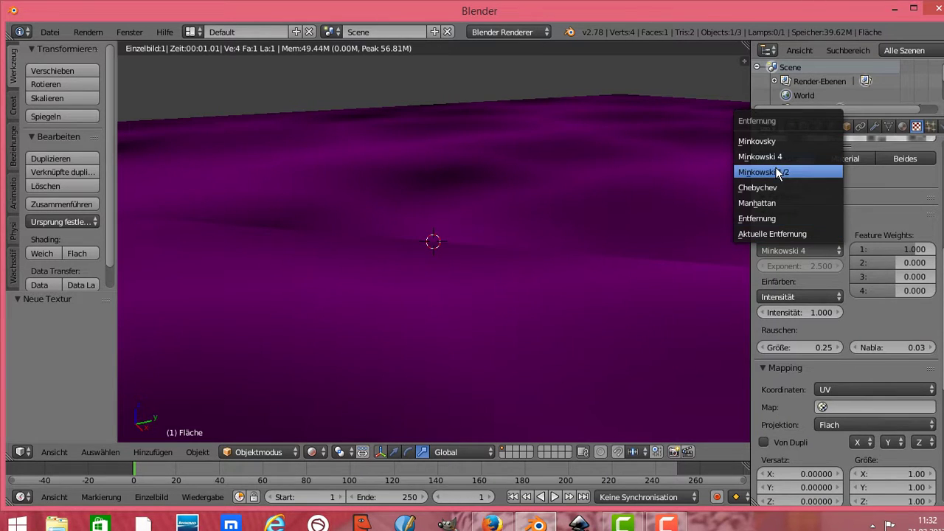
click(762, 142)
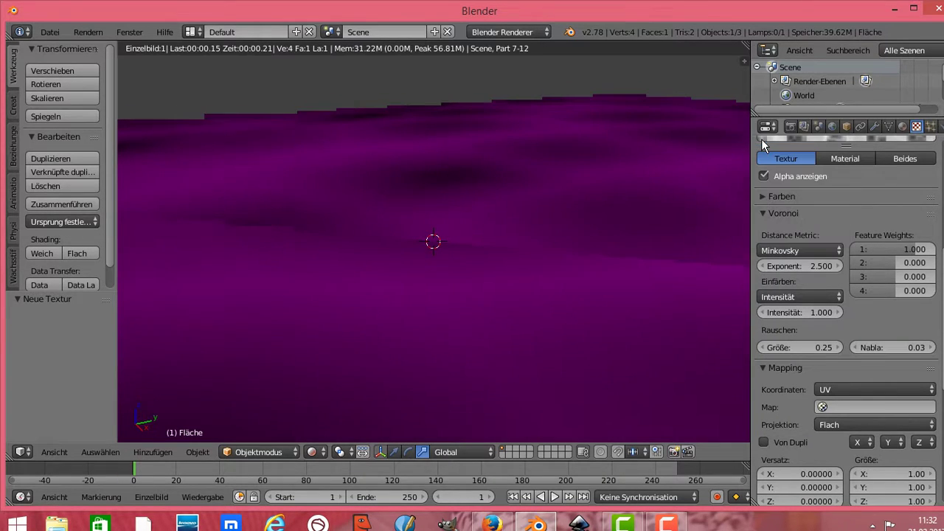
click(838, 250)
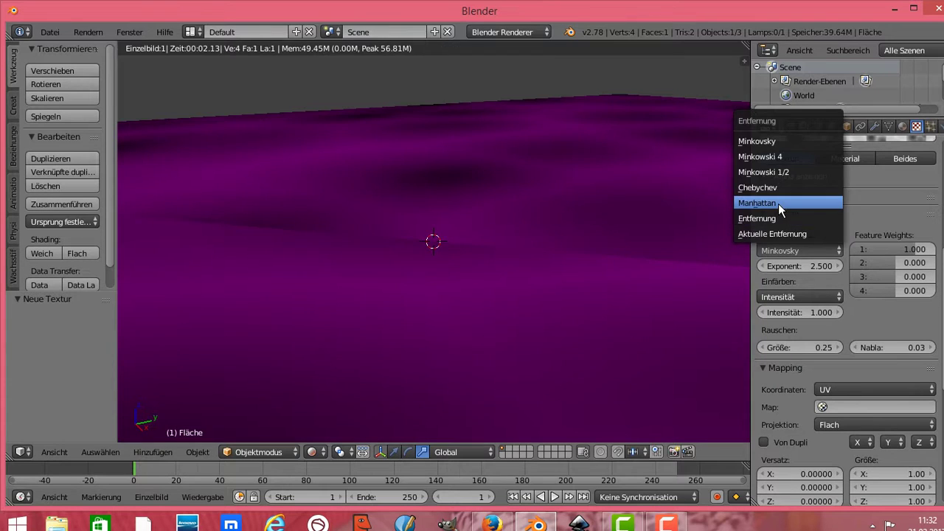
click(778, 202)
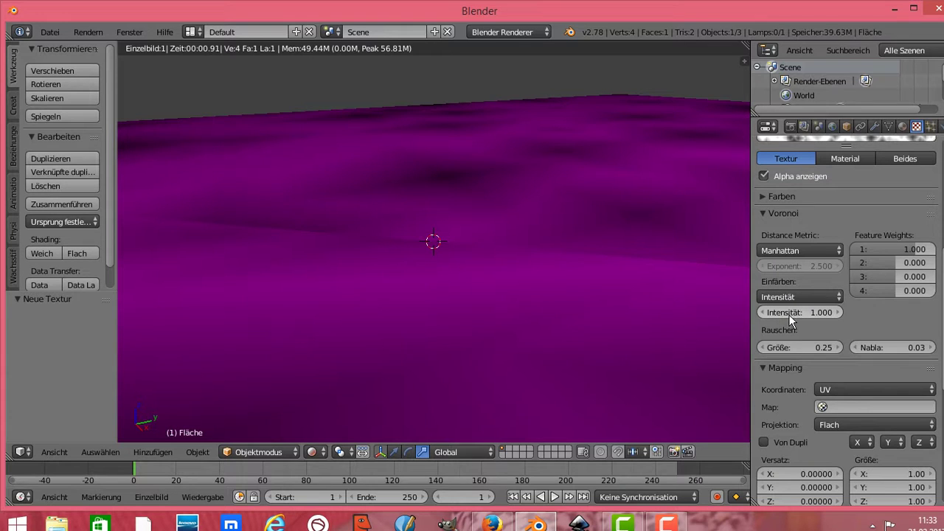
Drag Intensität to 1.210, Feature Weights to 1.140 and 0.281, Rauschen Größe to 0.15, Nabla to 0.10
mouse_move(785, 312)
mouse_down()
mouse_move(824, 312)
mouse_move(775, 310)
mouse_up()
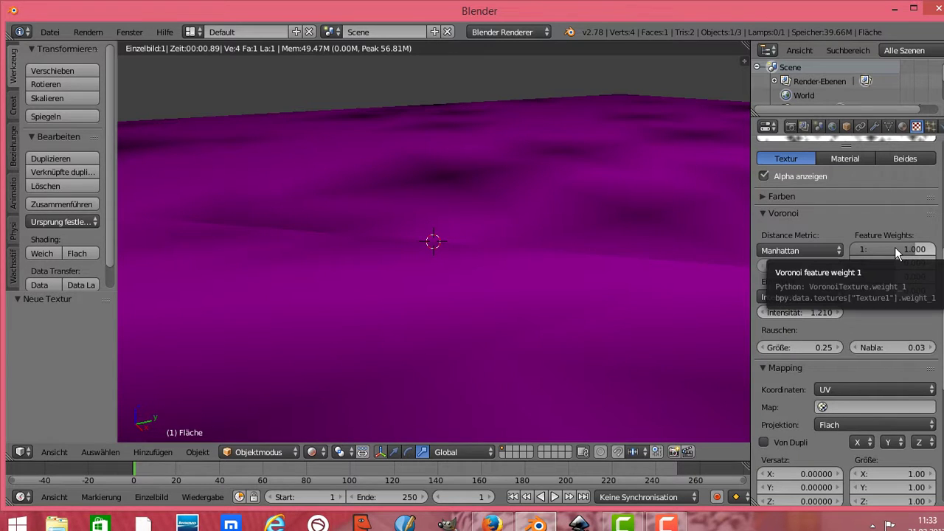
mouse_move(894, 247)
mouse_down()
mouse_move(848, 247)
mouse_move(911, 248)
mouse_move(934, 263)
mouse_move(906, 263)
mouse_up()
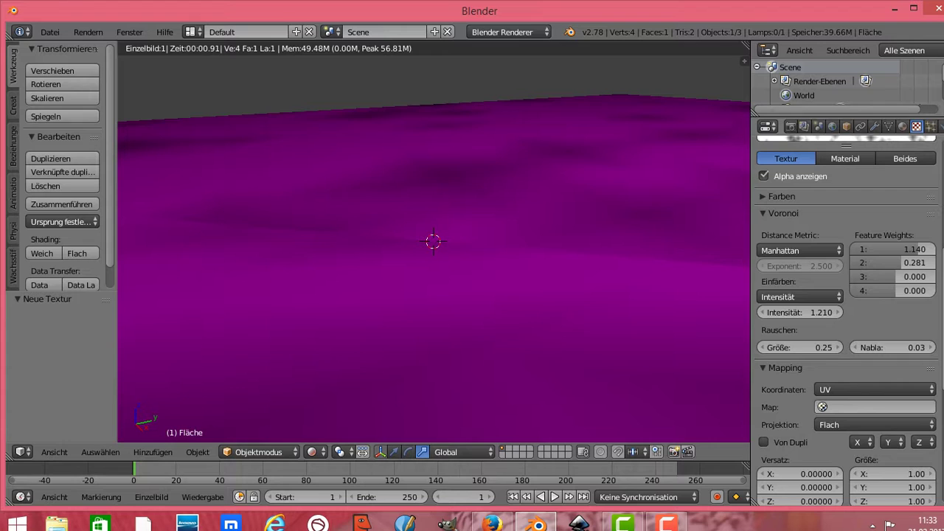
scroll(939, 341, down, 1)
scroll(939, 341, down, 1)
scroll(939, 341, down, 1)
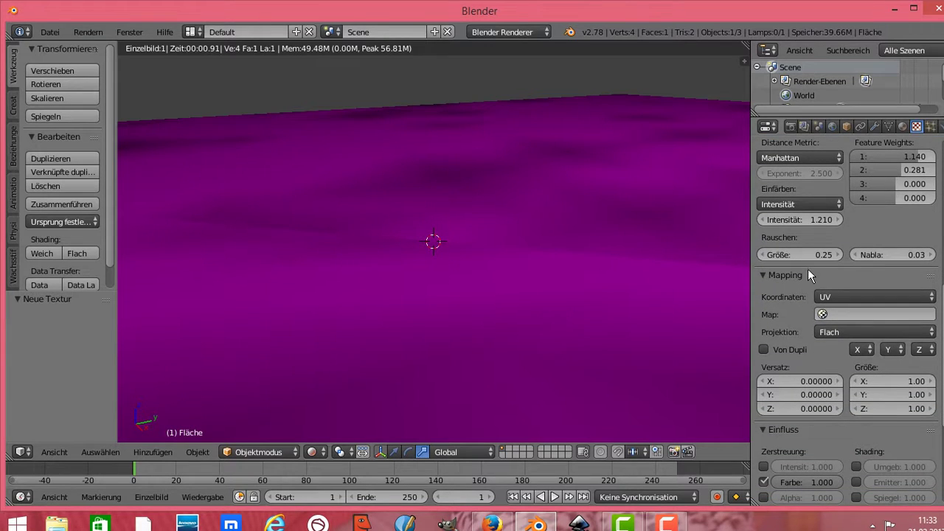
drag(788, 255, 819, 255)
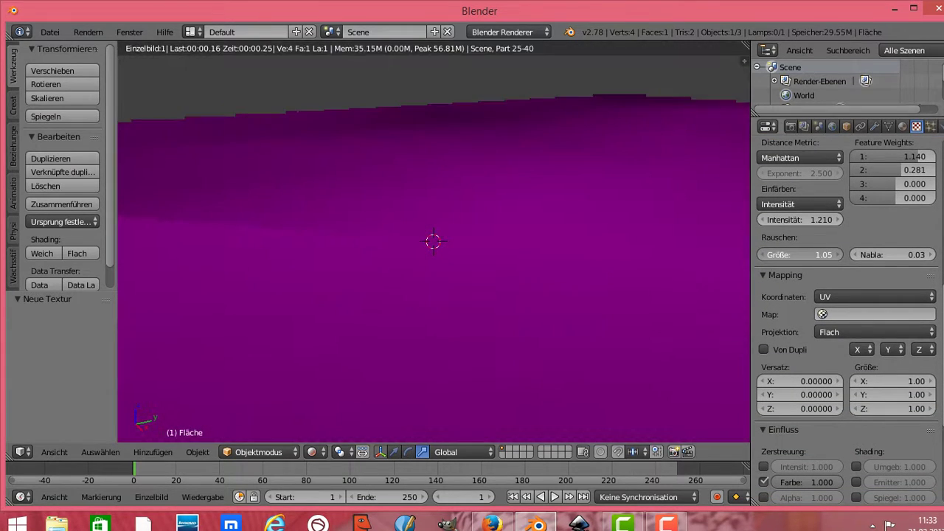
mouse_move(819, 255)
mouse_down()
mouse_move(767, 255)
mouse_move(780, 255)
mouse_up()
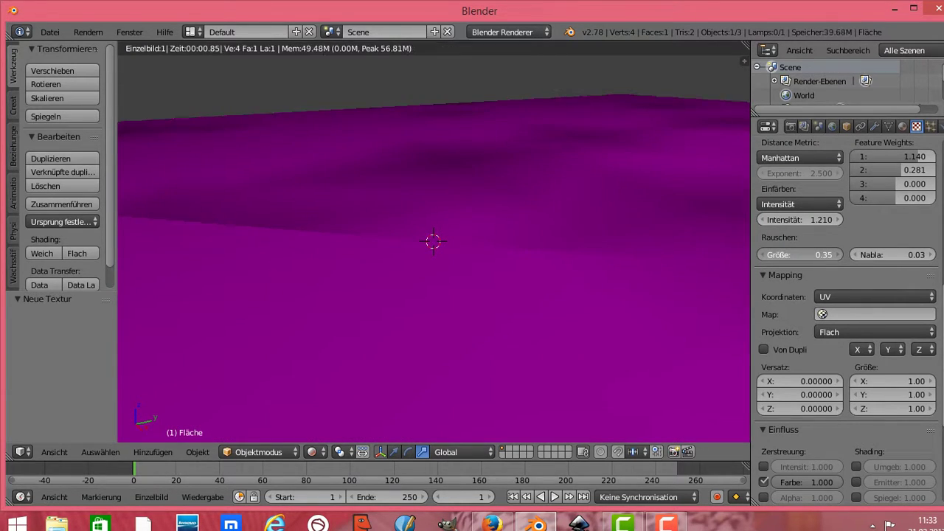
drag(781, 255, 773, 255)
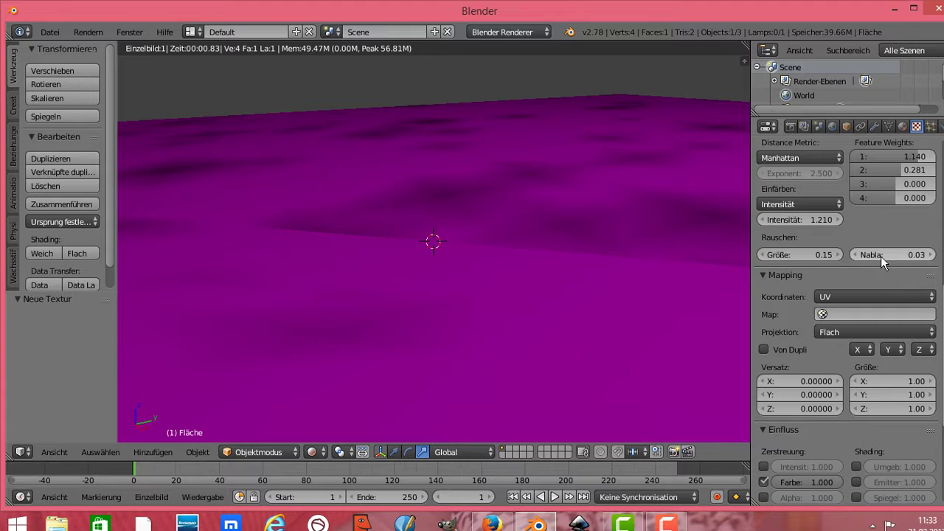
drag(886, 255, 896, 255)
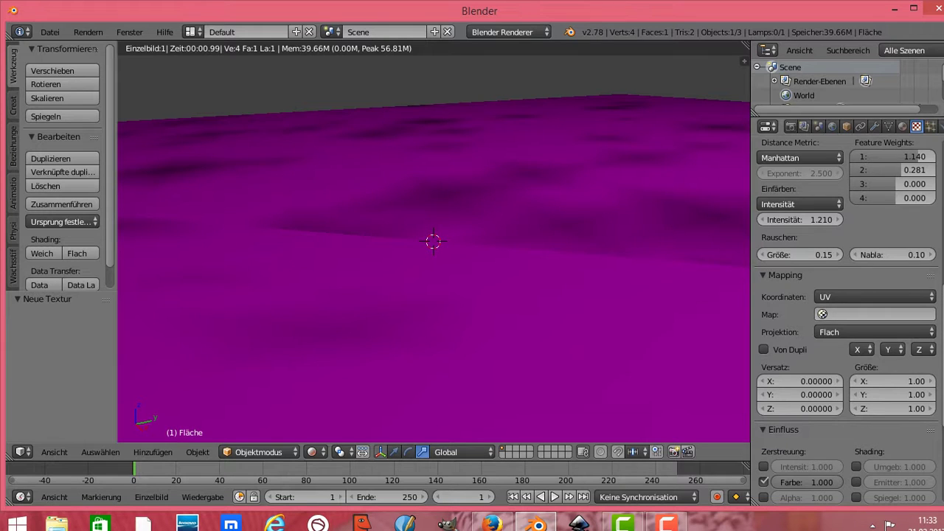
scroll(819, 266, down, 3)
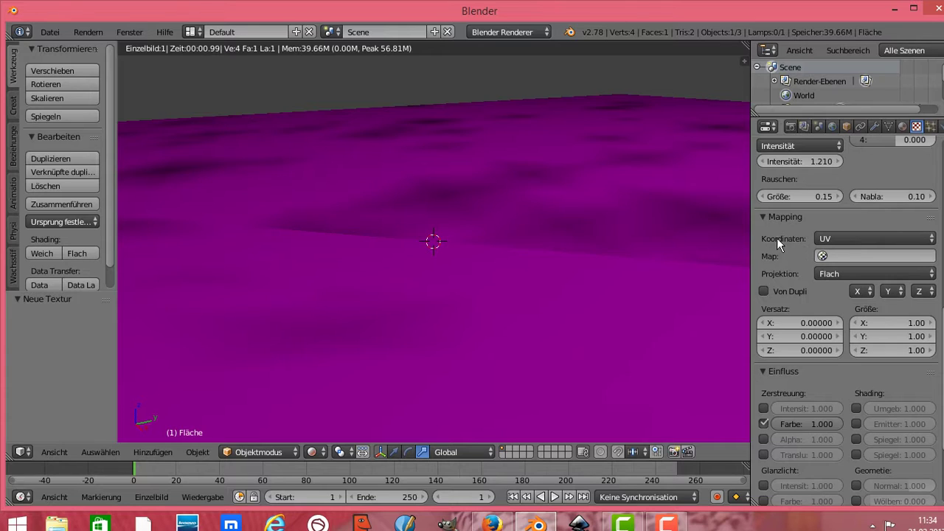
click(932, 239)
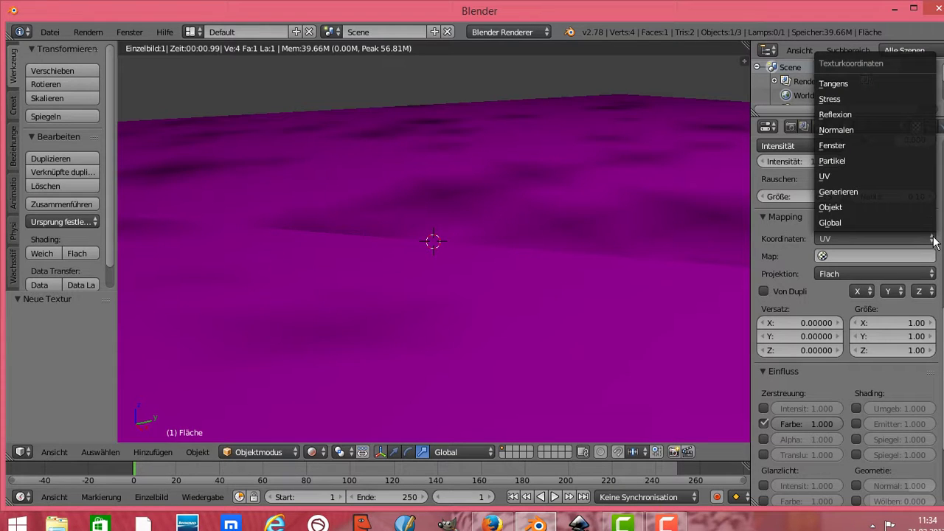
click(859, 238)
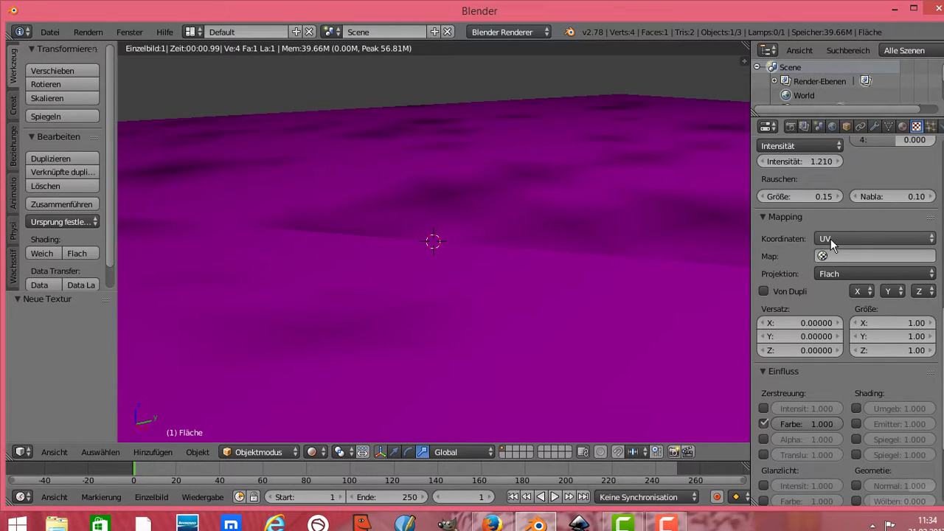
click(928, 239)
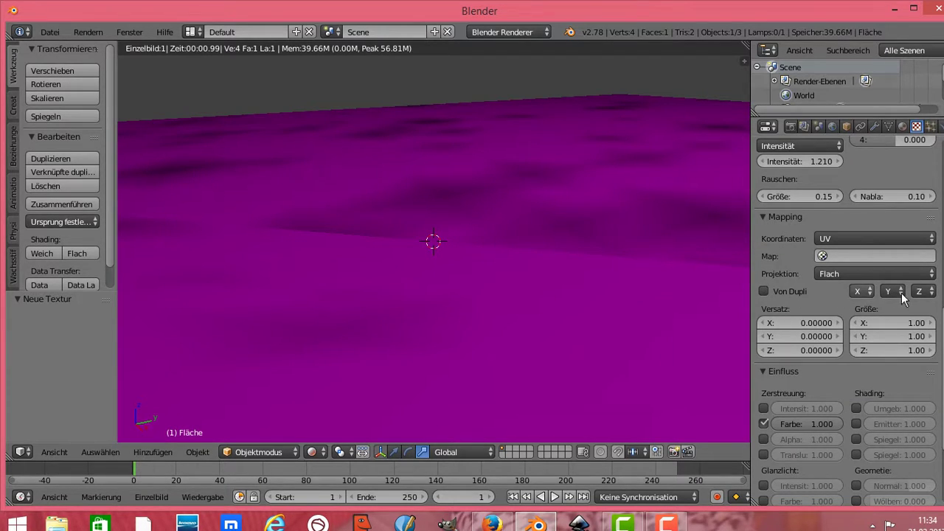
Try Würfel and Rohr projections for the texture, settling on Kugel
click(763, 291)
click(934, 274)
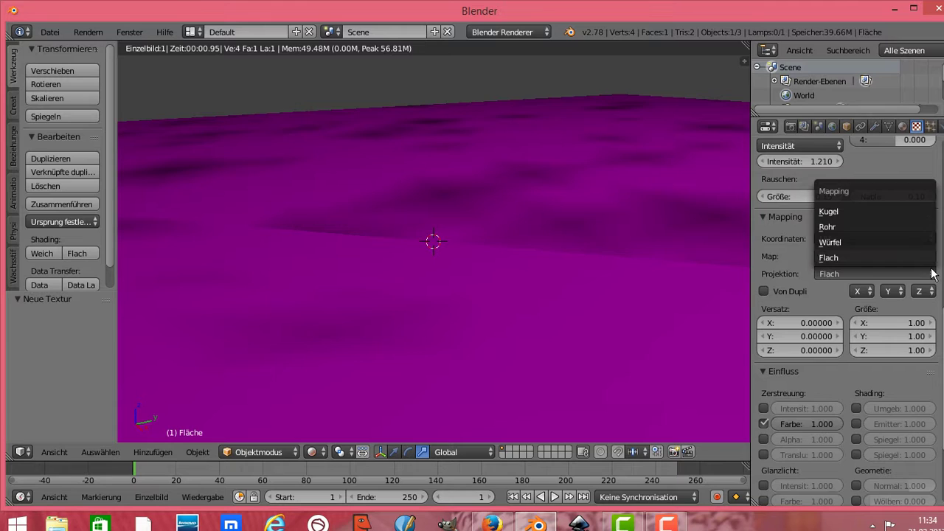
click(871, 242)
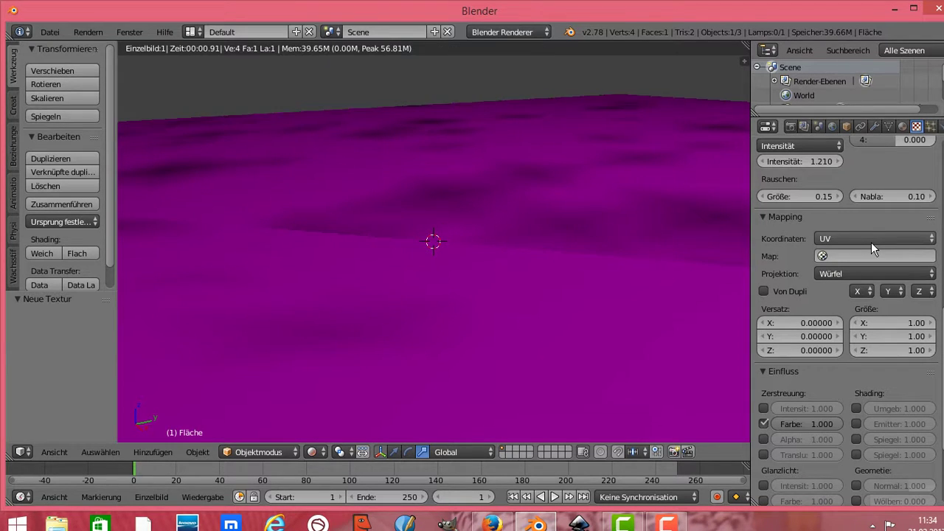
click(928, 271)
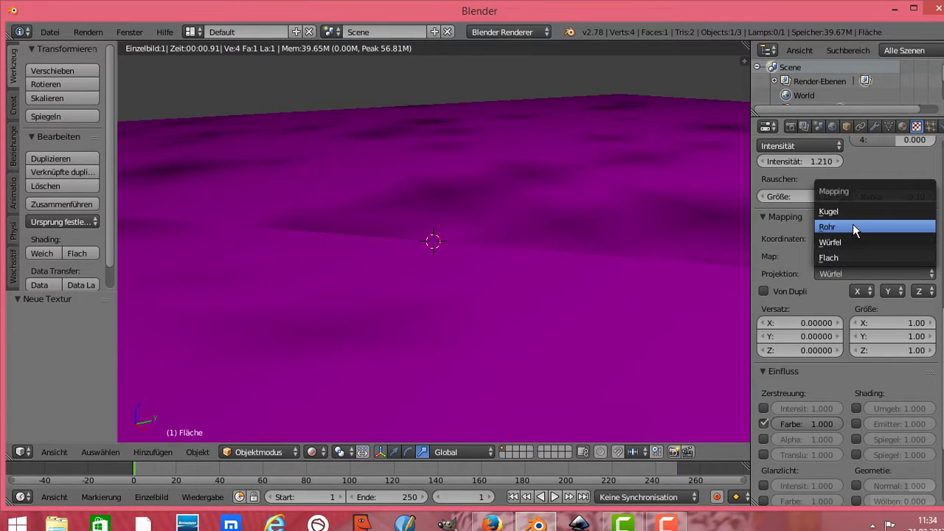
click(852, 223)
click(931, 274)
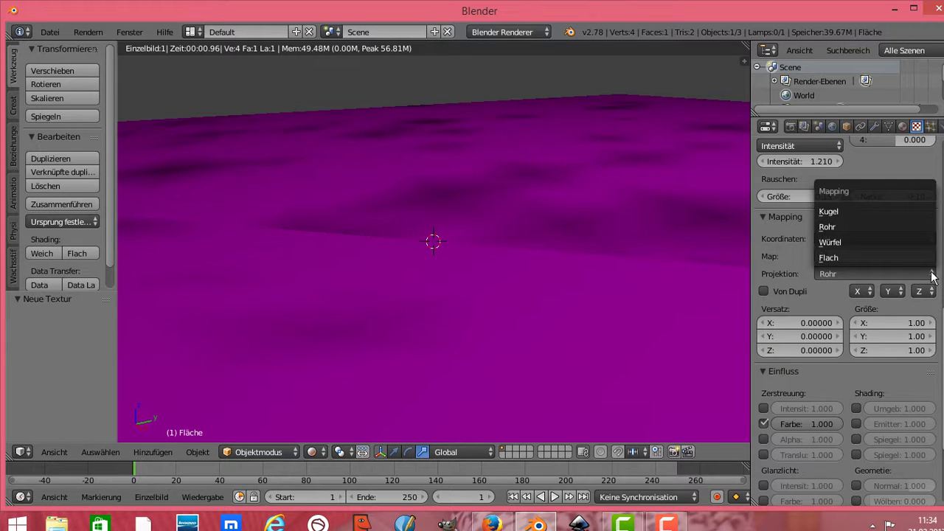
click(856, 211)
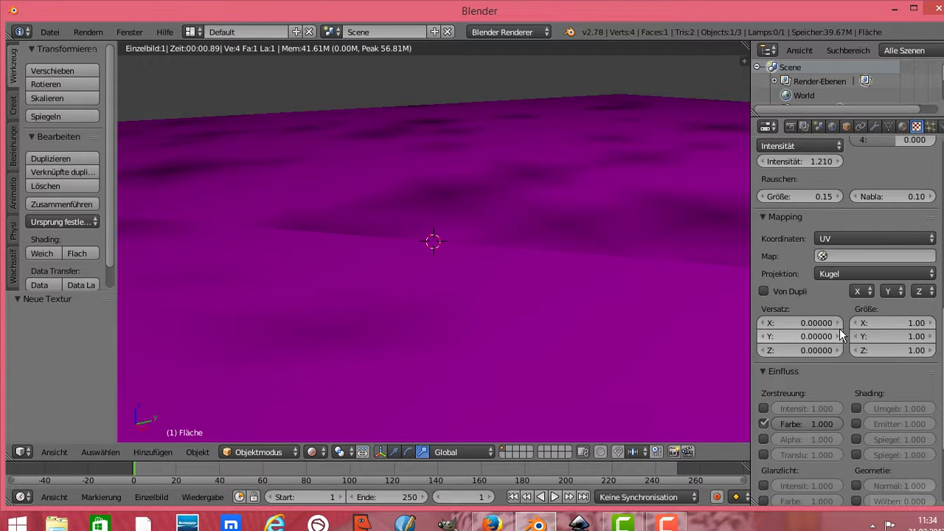
Scale the texture mapping size to 2.20, 2.40 and 2.60 on X, Y and Z, leaving the Map object empty
mouse_move(893, 323)
mouse_down()
mouse_move(856, 323)
mouse_move(923, 323)
mouse_up()
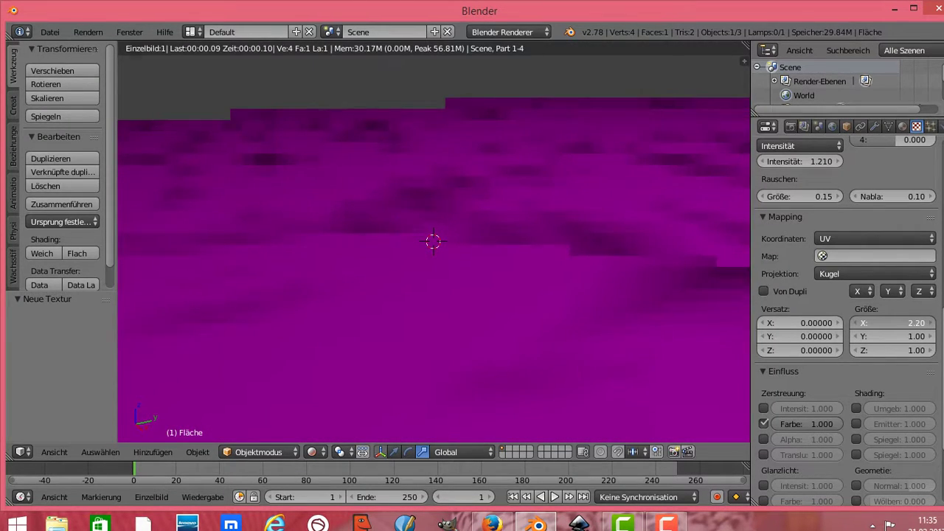
mouse_move(863, 336)
mouse_down()
mouse_move(885, 336)
mouse_move(896, 351)
mouse_up()
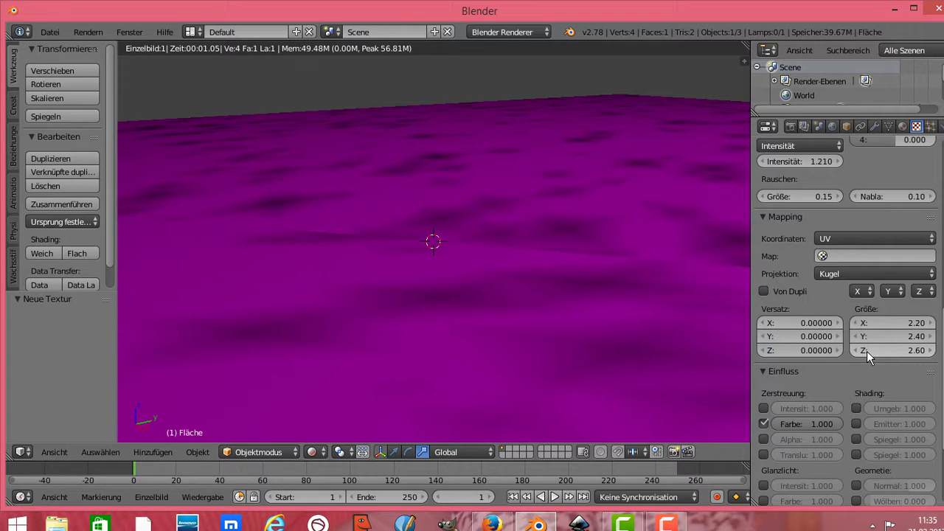
click(827, 255)
key(Escape)
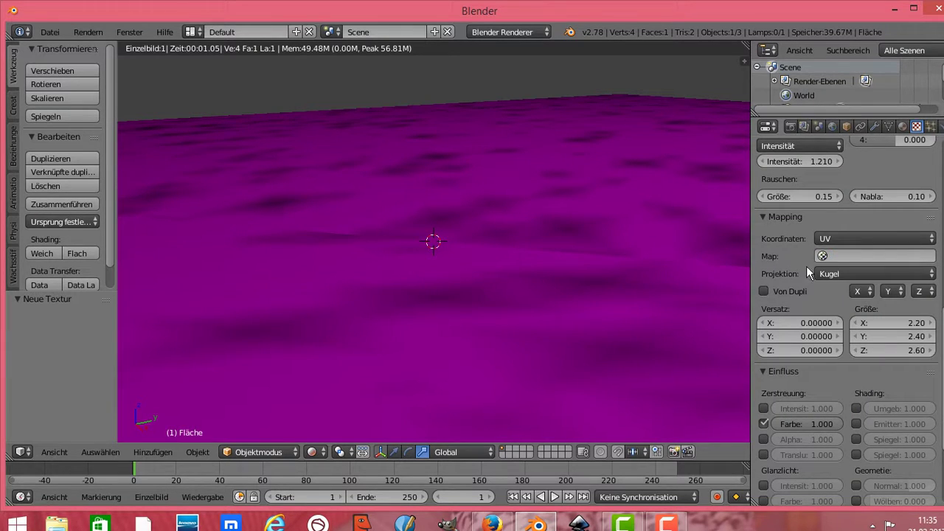